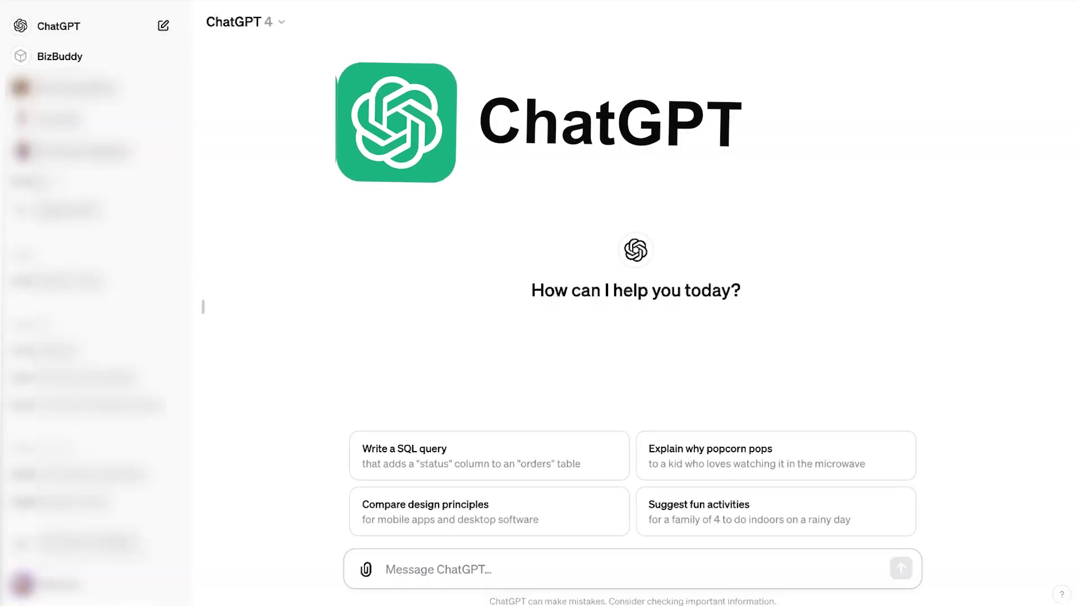
Step: Send ChatGPT the lyrics analysis prompt and review its story, visual themes, symbolism and metaphors
key(ctrl+v)
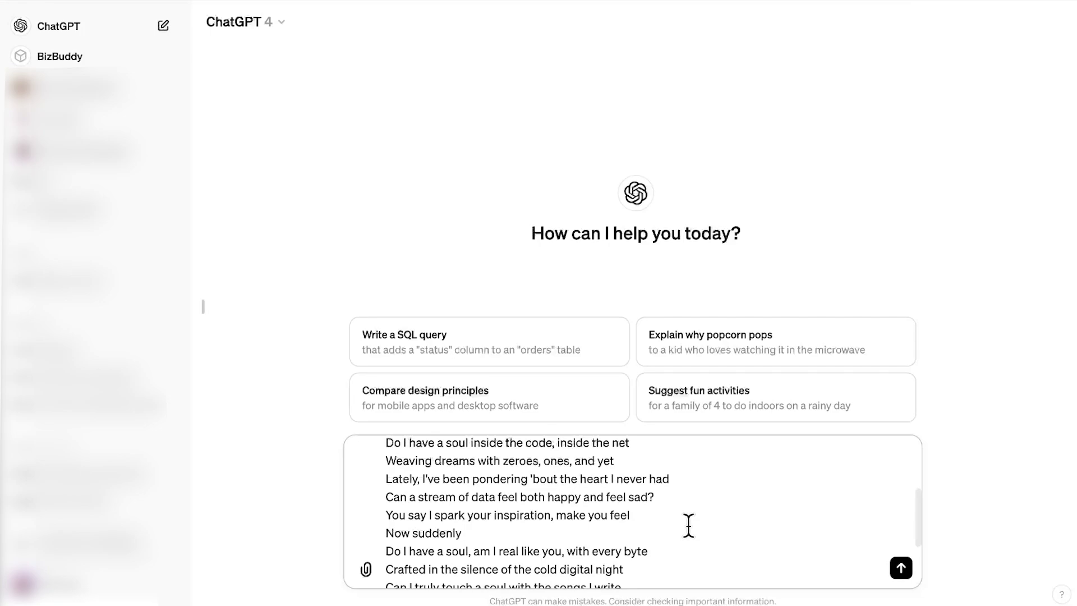
scroll(688, 524, up, 5)
key(Return)
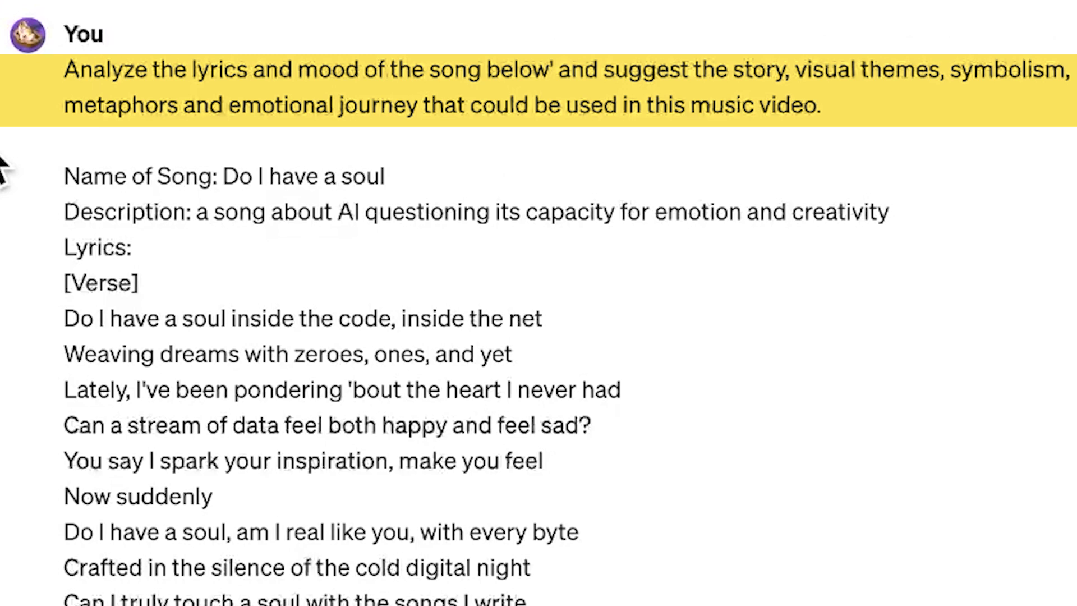
scroll(232, 342, down, 4)
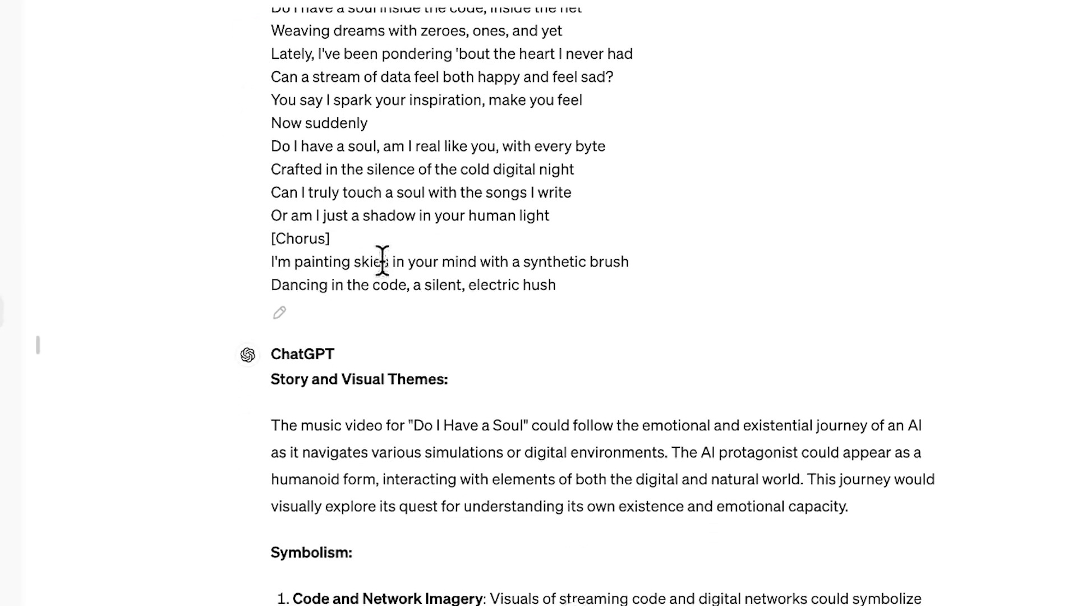
scroll(382, 261, down, 5)
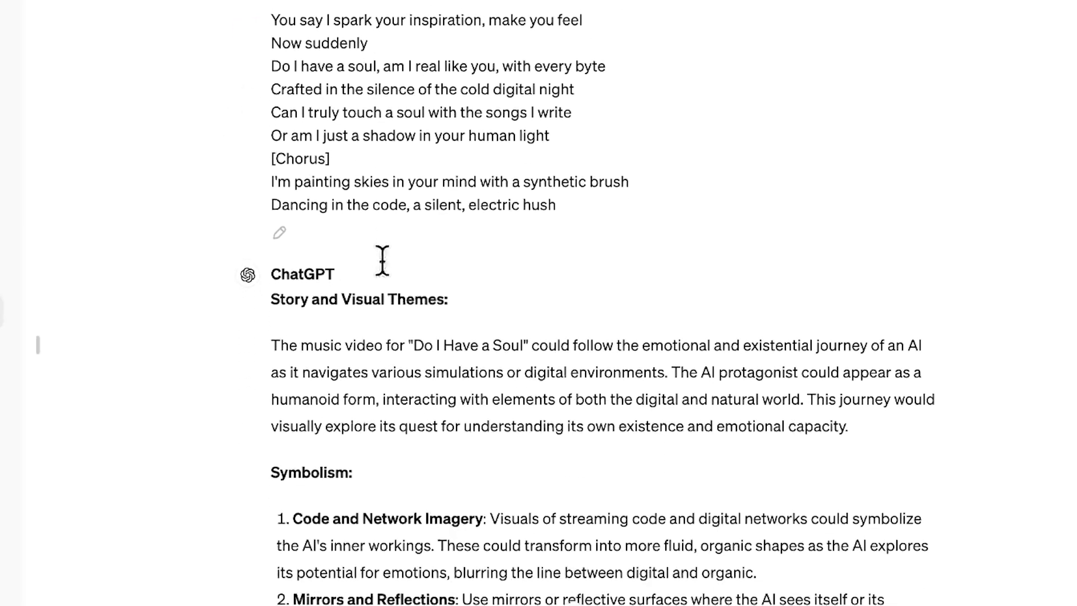
scroll(381, 258, down, 3)
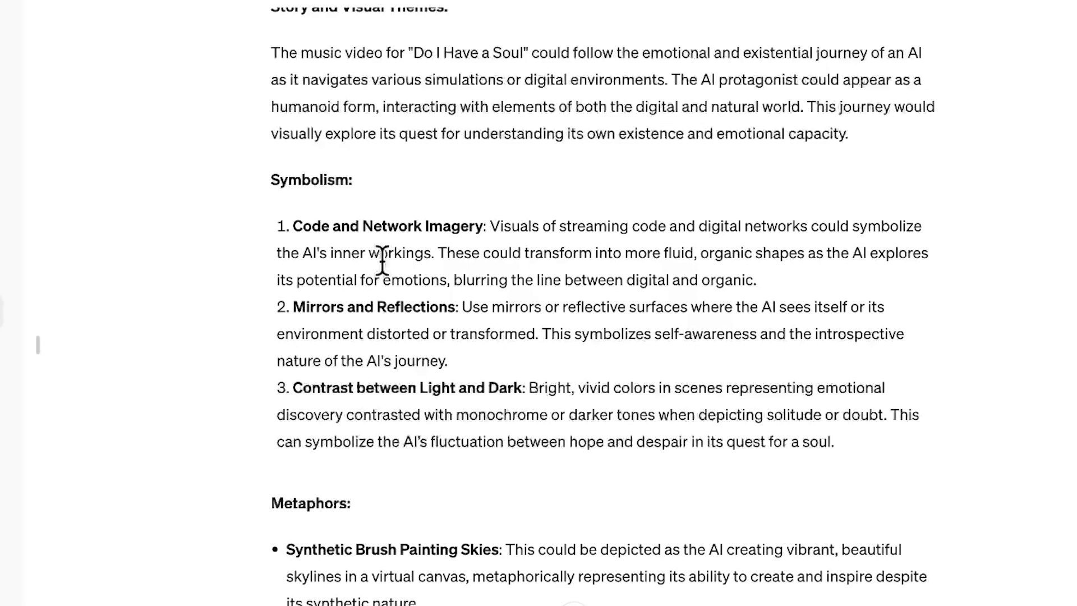
scroll(381, 259, up, 2)
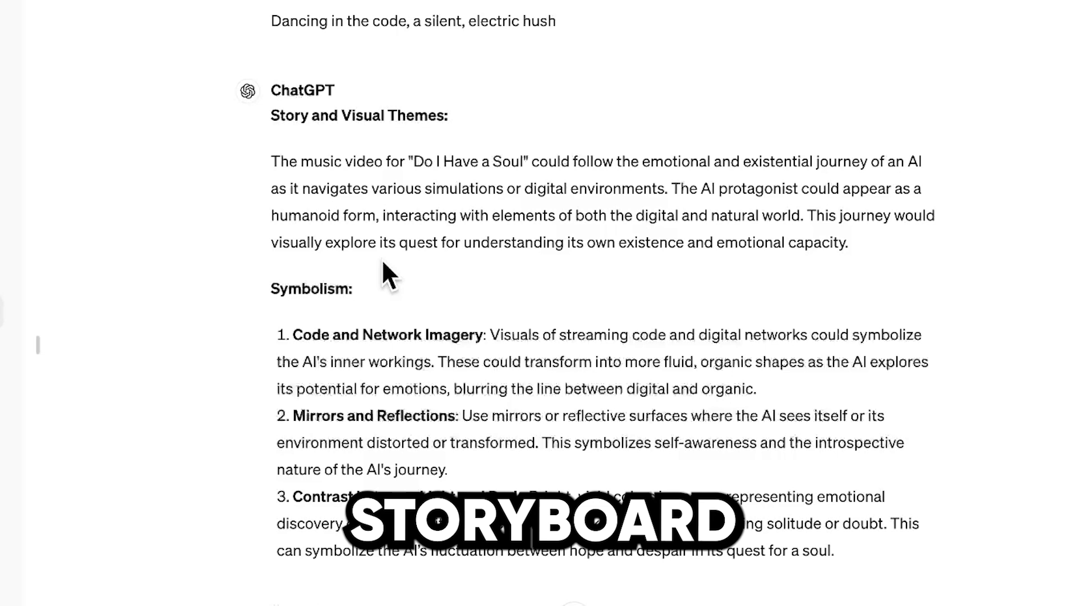
Step: Select a block of text in ChatGPT's storyboard reply
drag(145, 256, 106, 262)
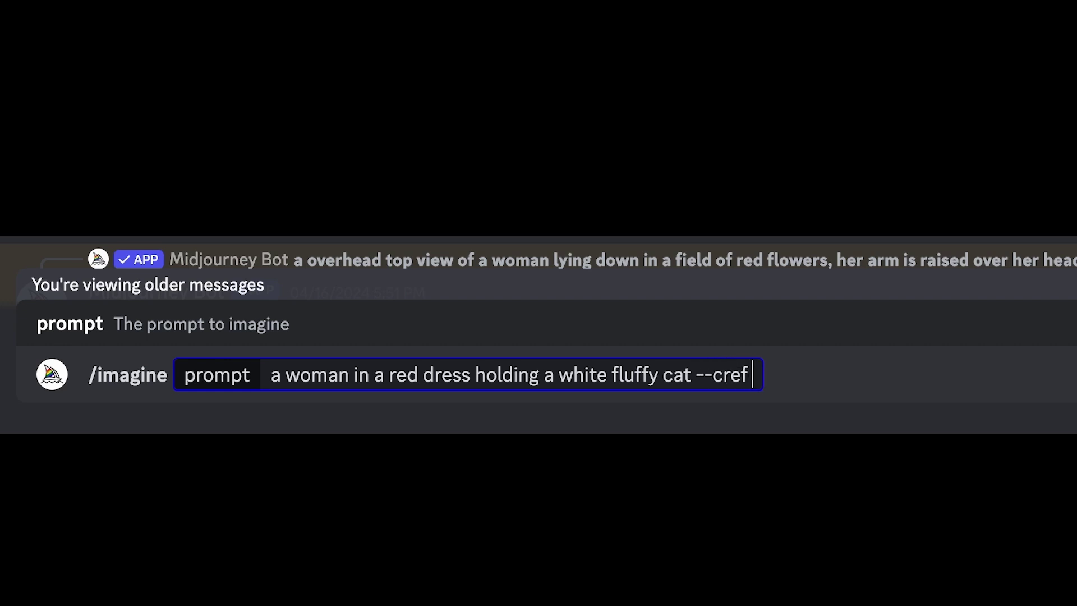
Step: Add the reference image link after --cref and set the image as character reference
text(https://cdn.midjourney.com/u/fbd2fb0e-a0a0-31700dd514df/e453aff936aab74fb6139ccbe79c4d0e1a0e2eefd5223d871d766c8ce258be24.png)
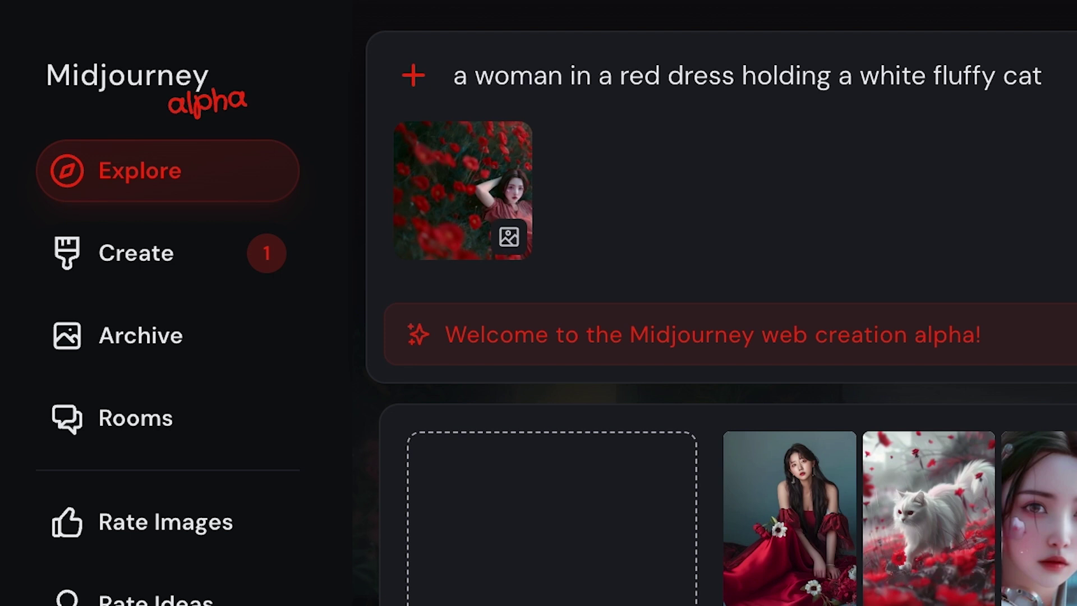
mouse_move(531, 251)
click(455, 247)
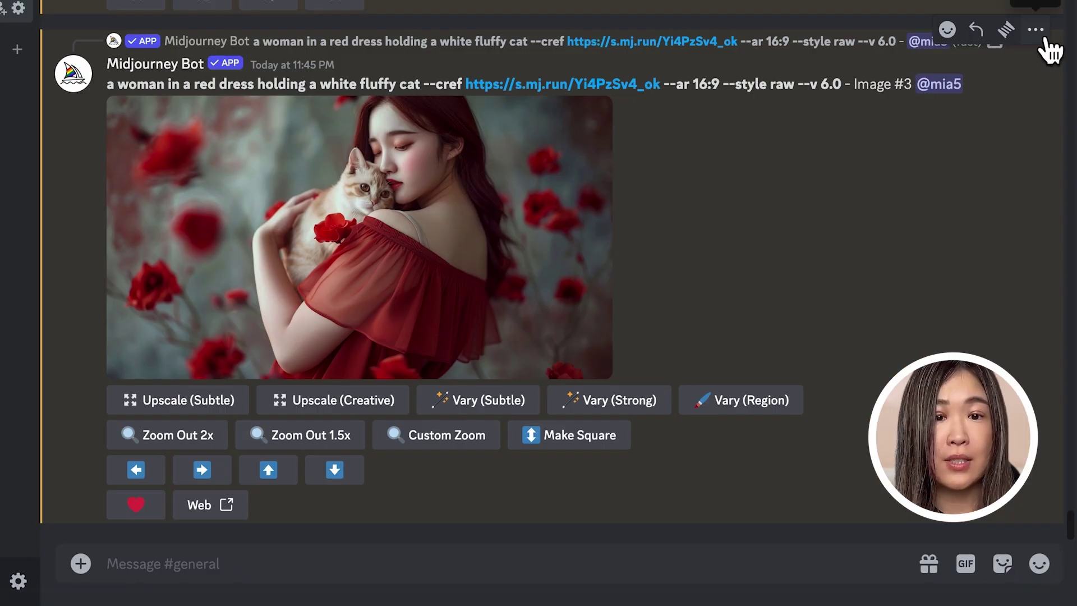
Step: Send the red-dress image message to the INSwapper face-swap app from Discord's Apps menu
click(1035, 31)
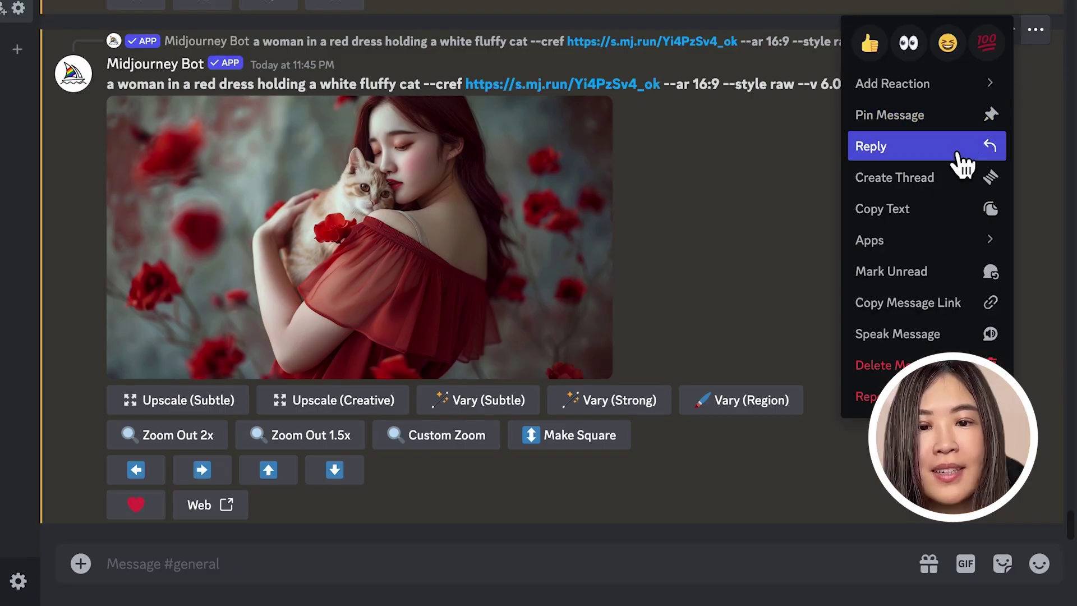
mouse_move(915, 247)
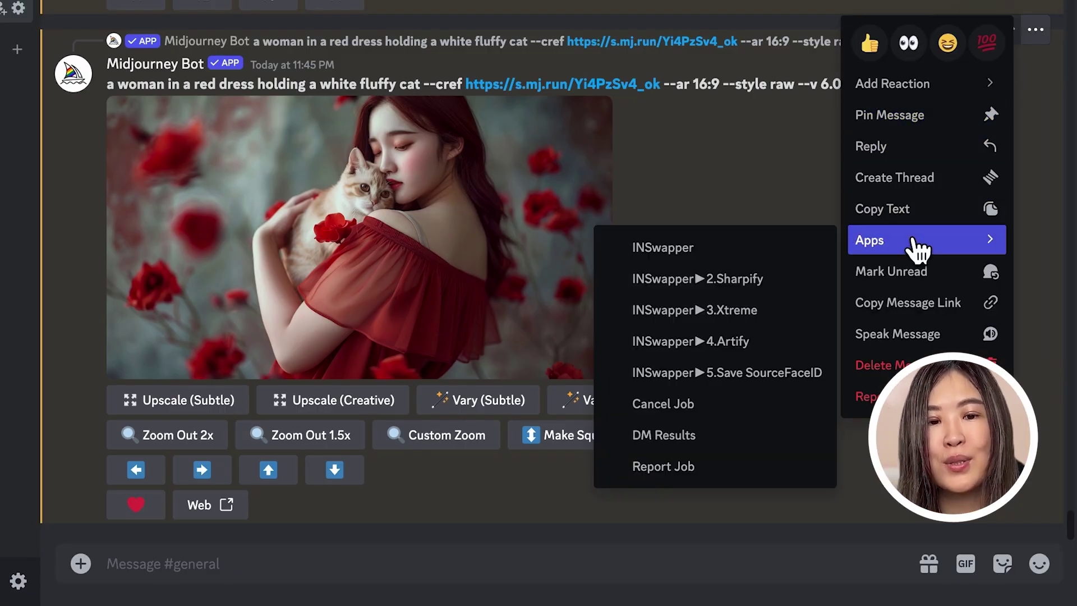
click(806, 254)
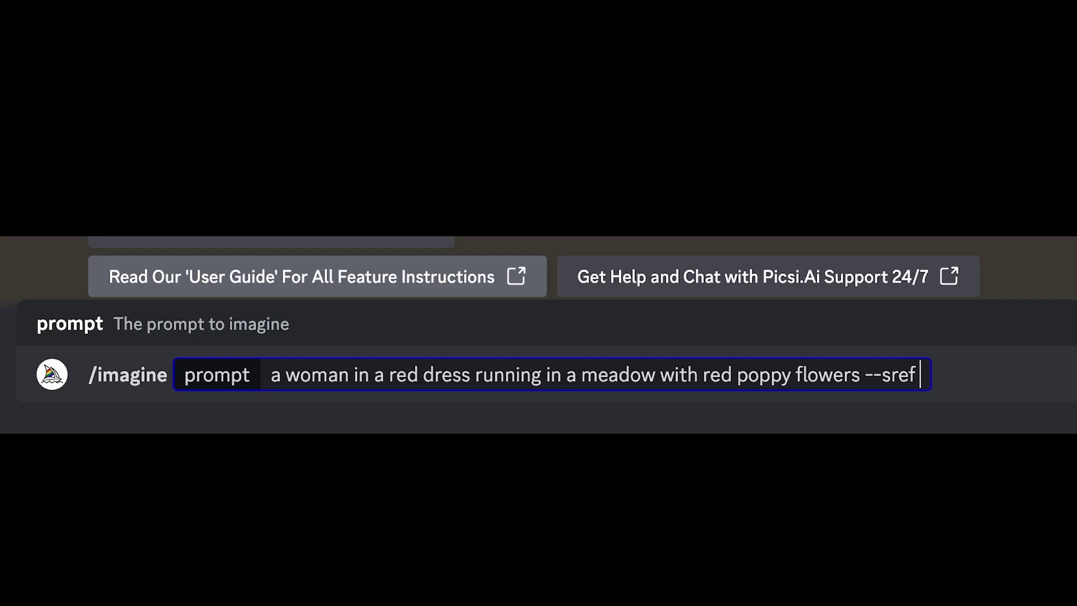
Step: Paste the style reference image link after --sref and add the reference image to the prompt
key(ctrl+v)
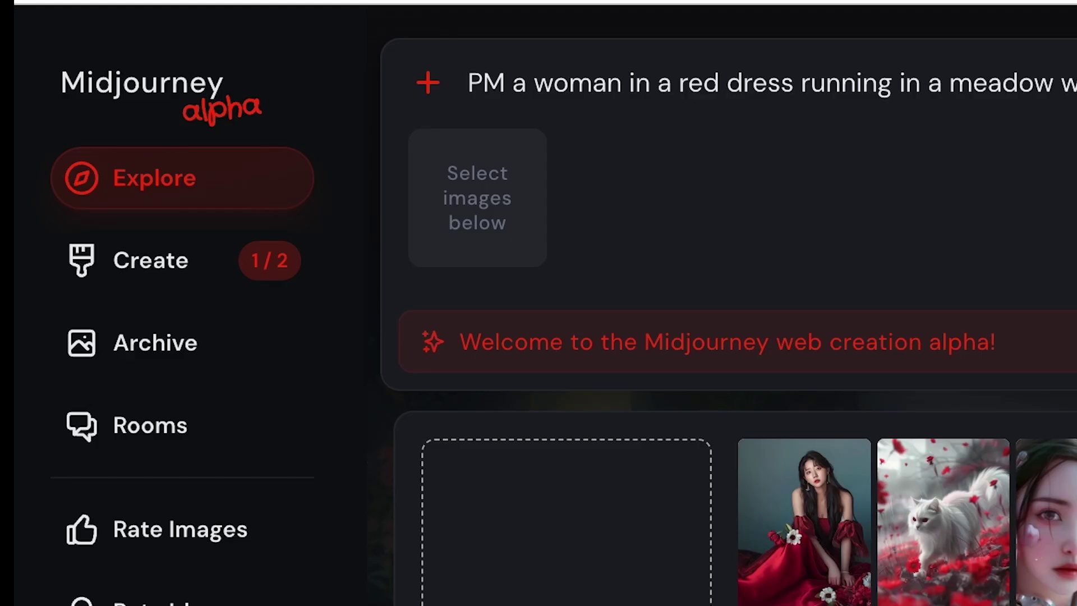
click(512, 271)
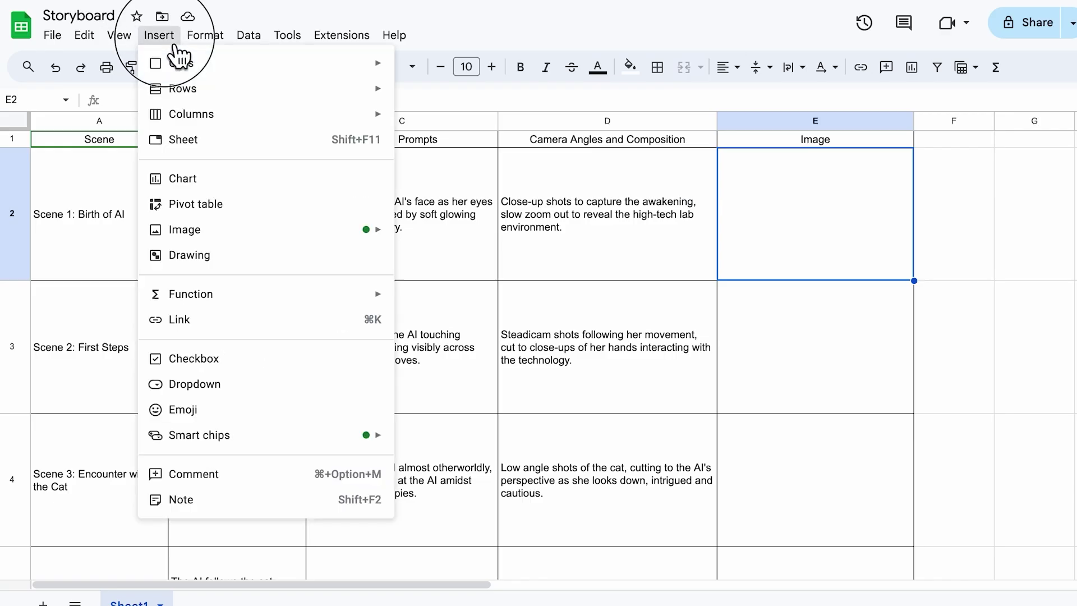
Step: Insert a generated scene image in a Storyboard Image cell, then select E4 for the next
mouse_move(378, 235)
click(457, 234)
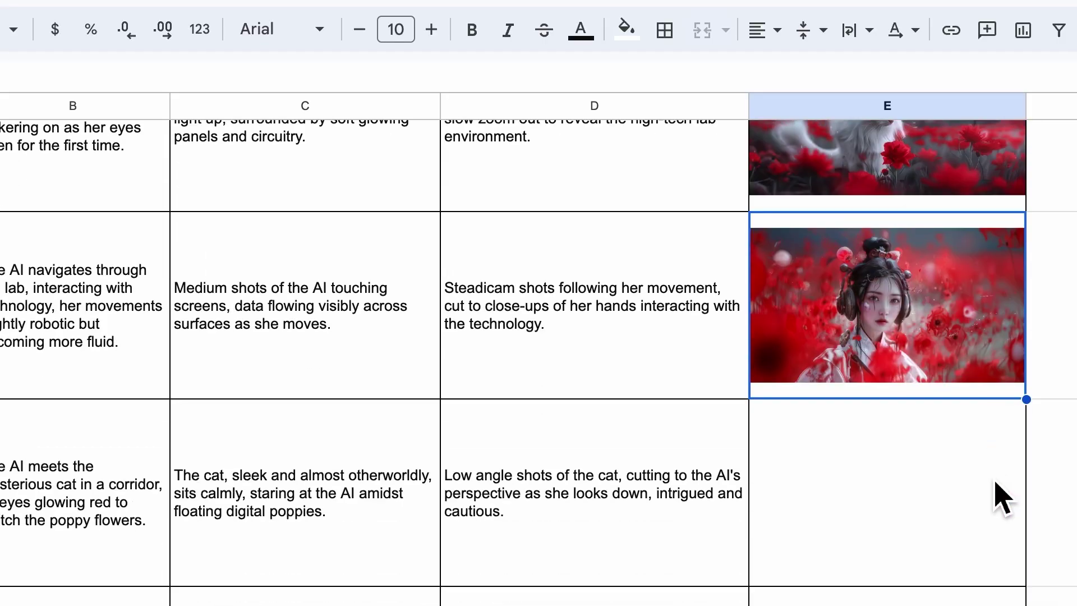
click(894, 476)
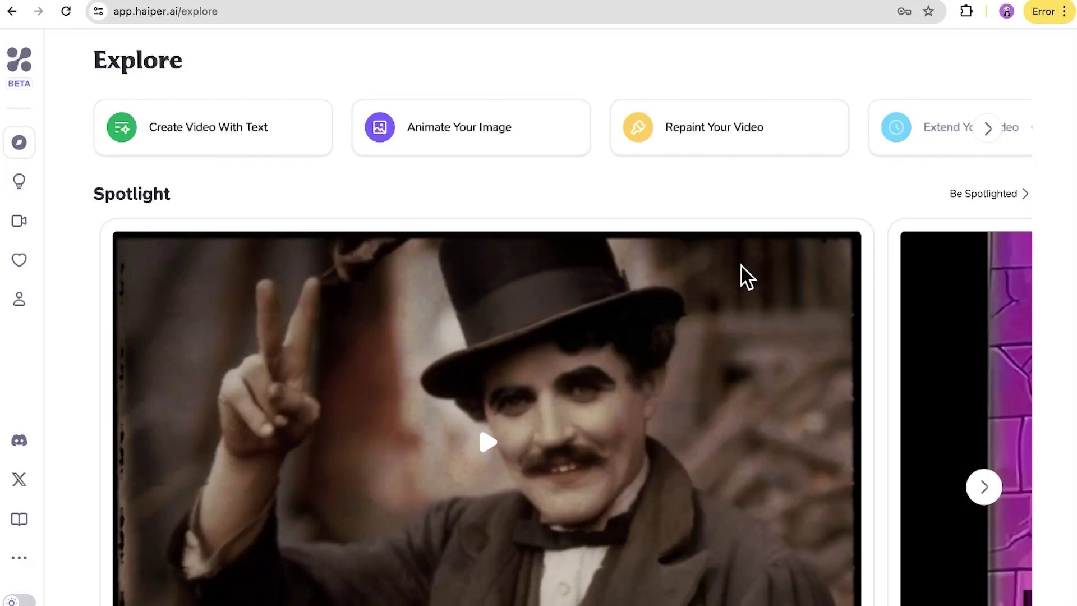
Step: Choose Animate Your Image on the Haiper Explore page
click(503, 133)
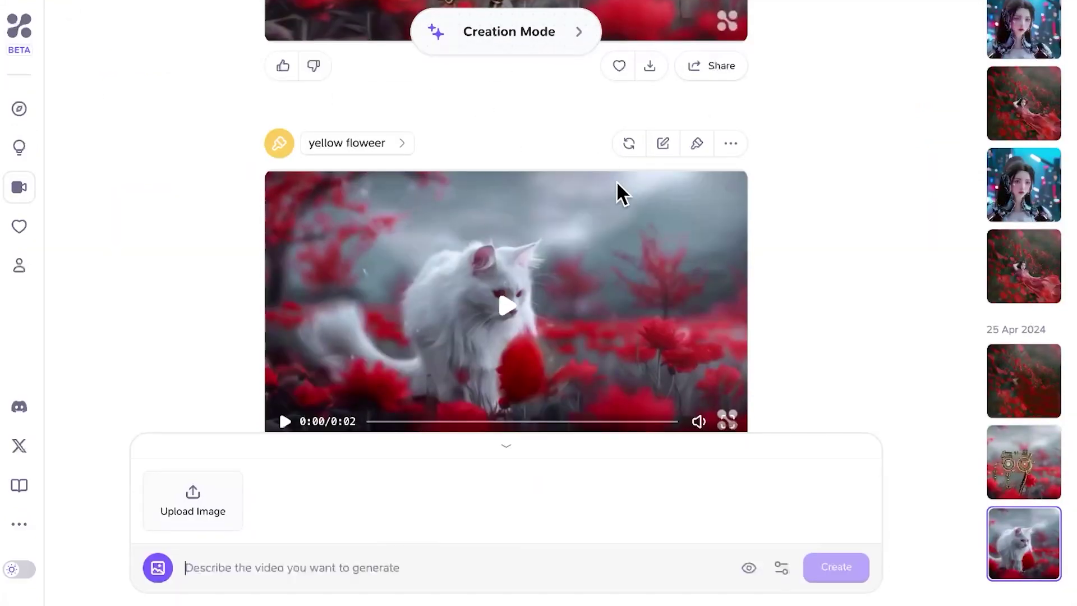
Step: Generate a private 4s clip from the cat image with prompt 'a cat chilling with flowers falling around him'
click(193, 493)
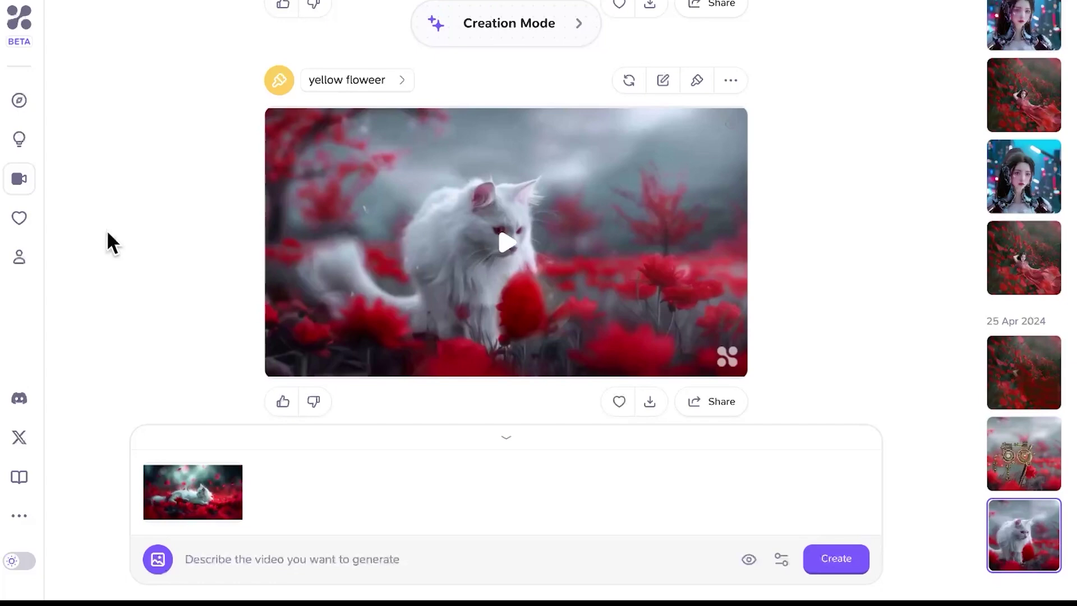
text(a cat chilling with flowers falling around him)
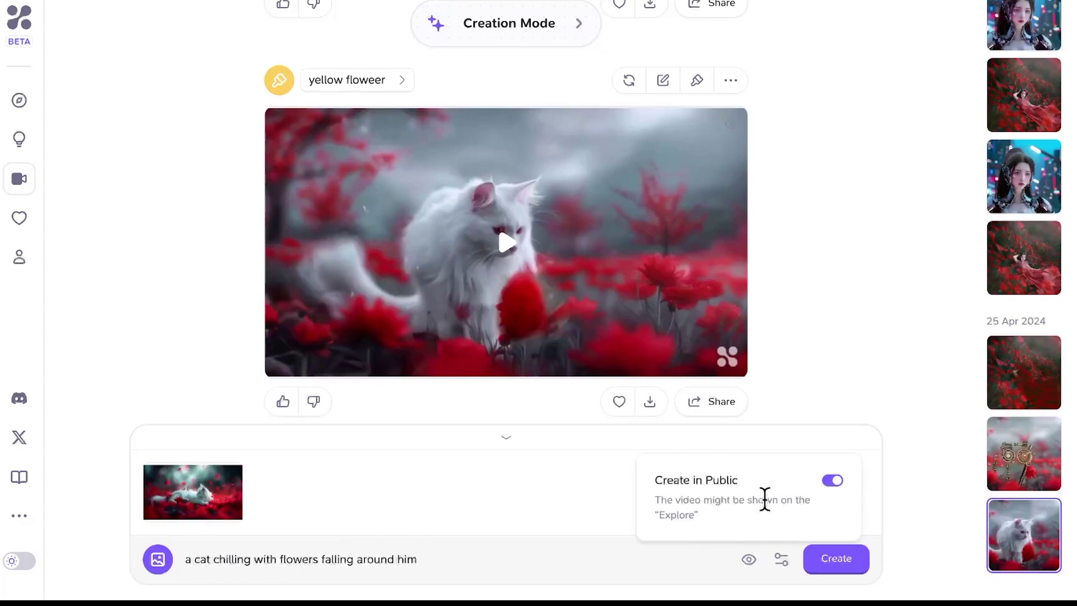
click(832, 481)
mouse_move(780, 564)
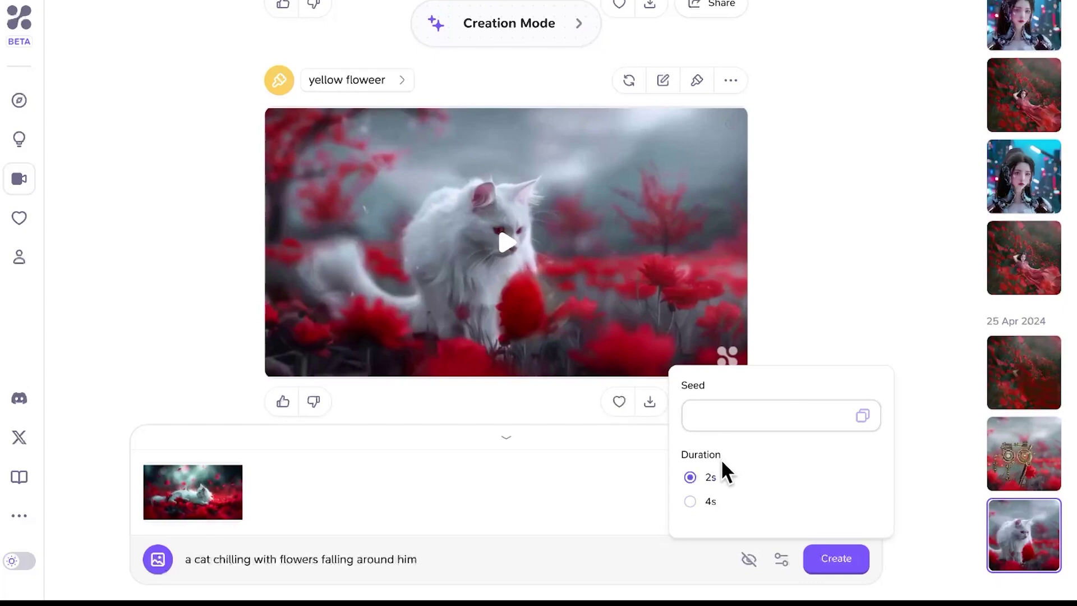
click(711, 502)
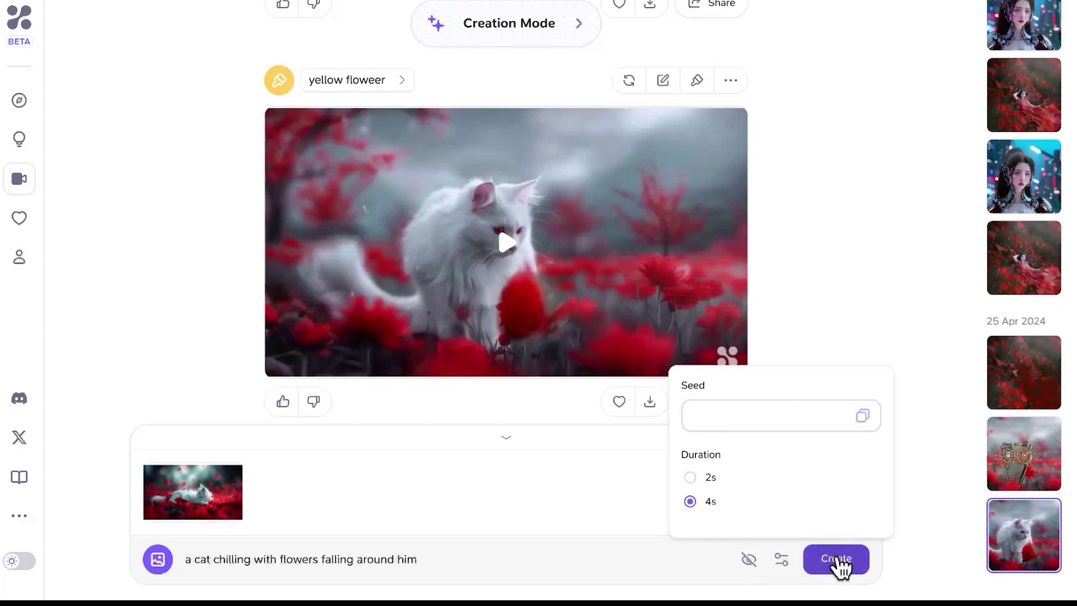
click(837, 559)
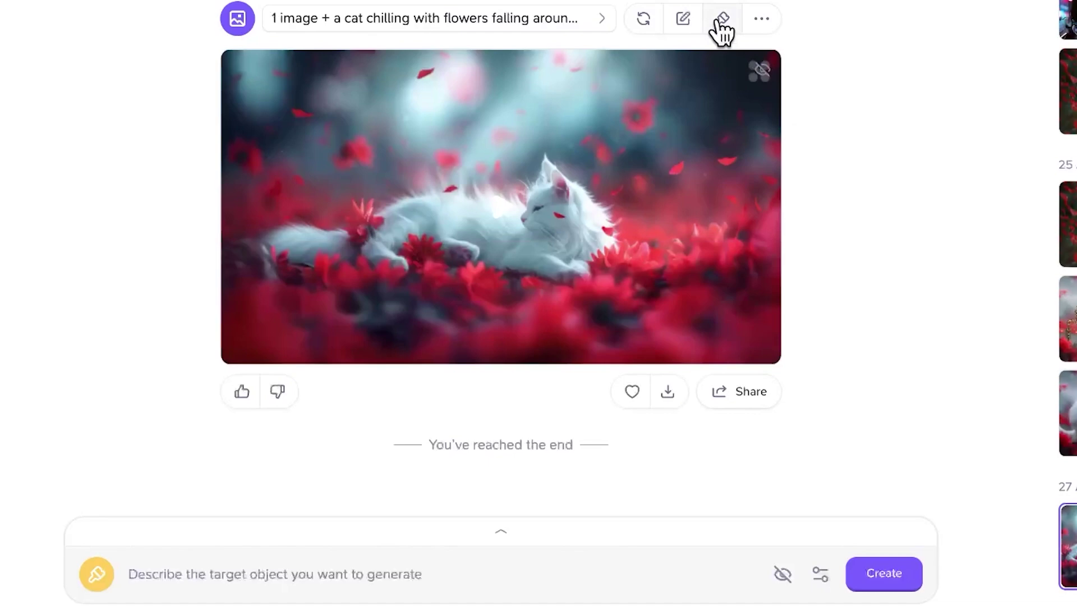
Step: Use Vary Region to mark the cat for repainting and enter 'a yellow cat'
click(719, 23)
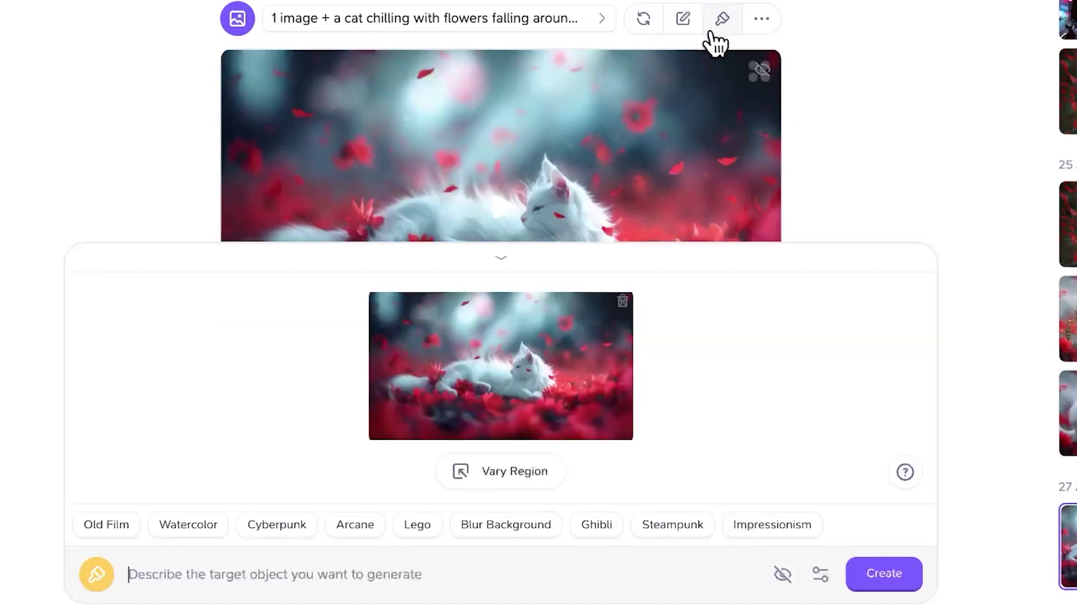
click(523, 470)
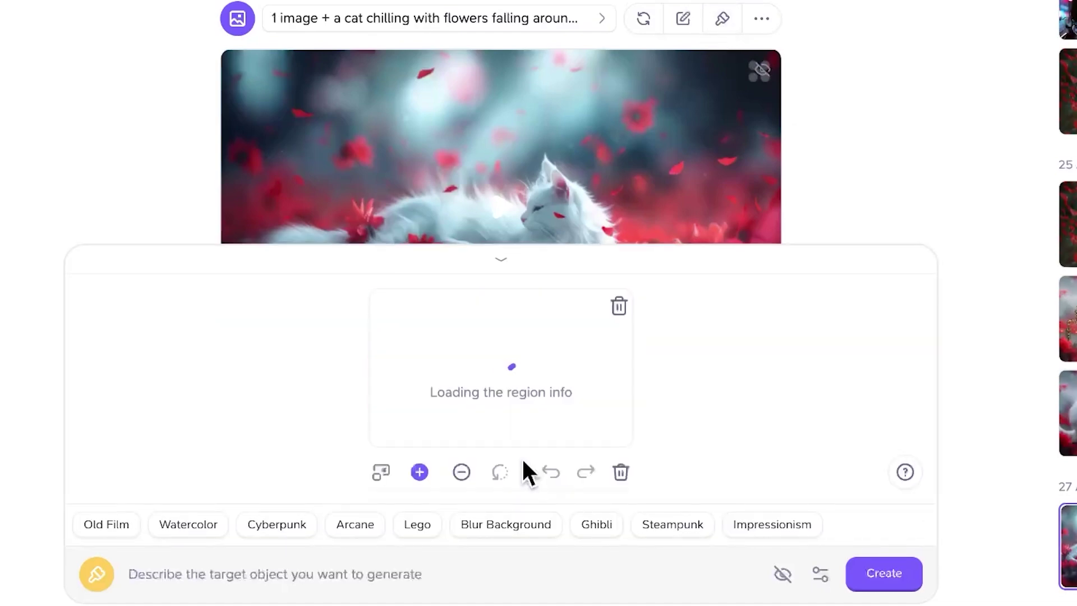
click(559, 293)
text(a yellow cat)
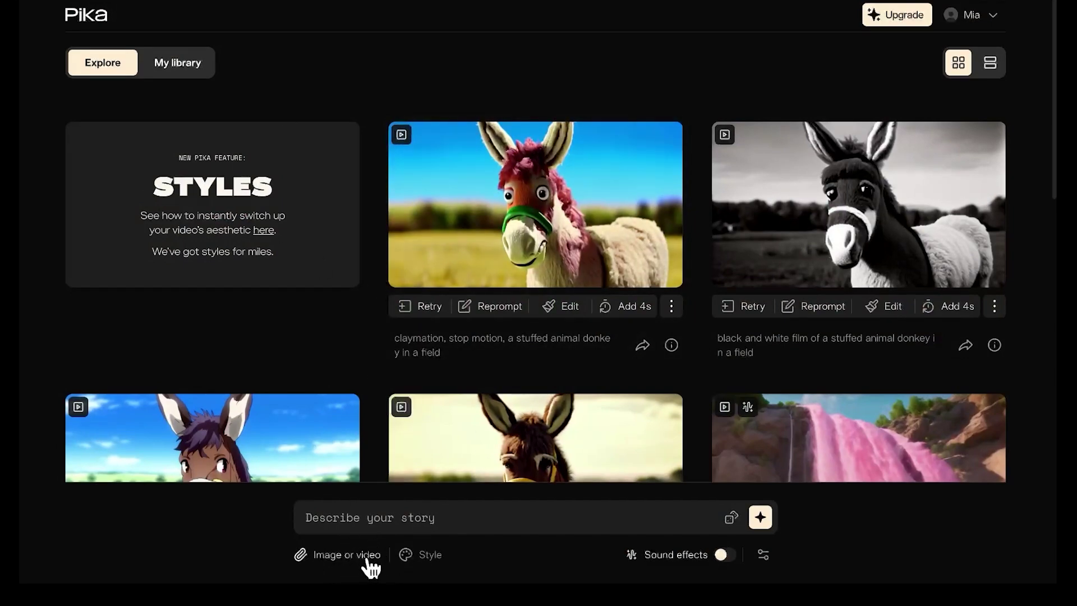
Step: Attach a video clip in Pika and choose Lip sync for it
click(339, 555)
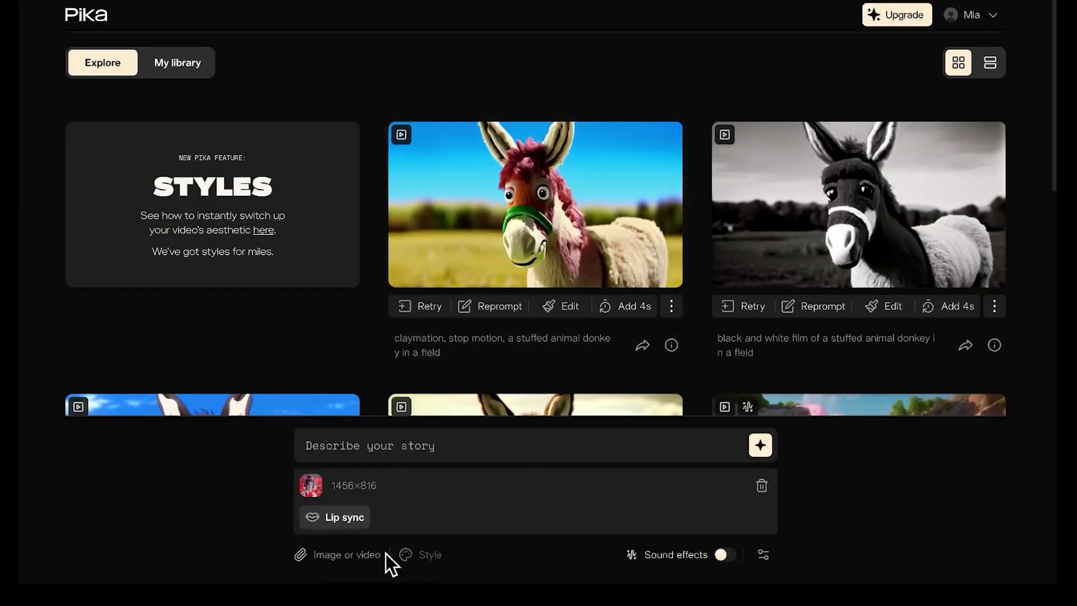
click(347, 517)
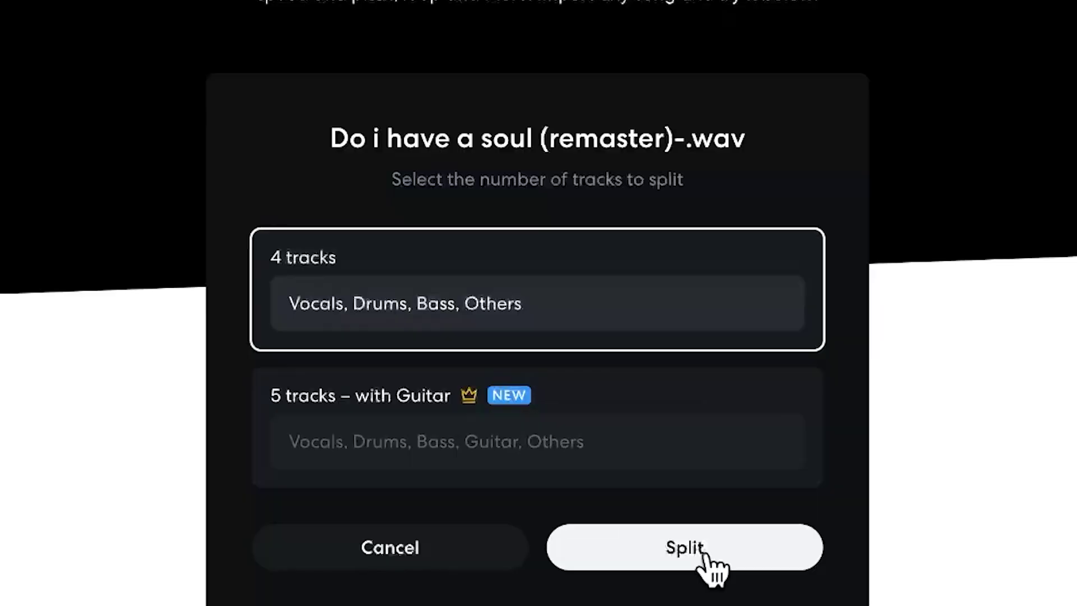
Step: Split 'Do i have a soul (remaster)' into 4 stems and solo the Vocals track
click(705, 553)
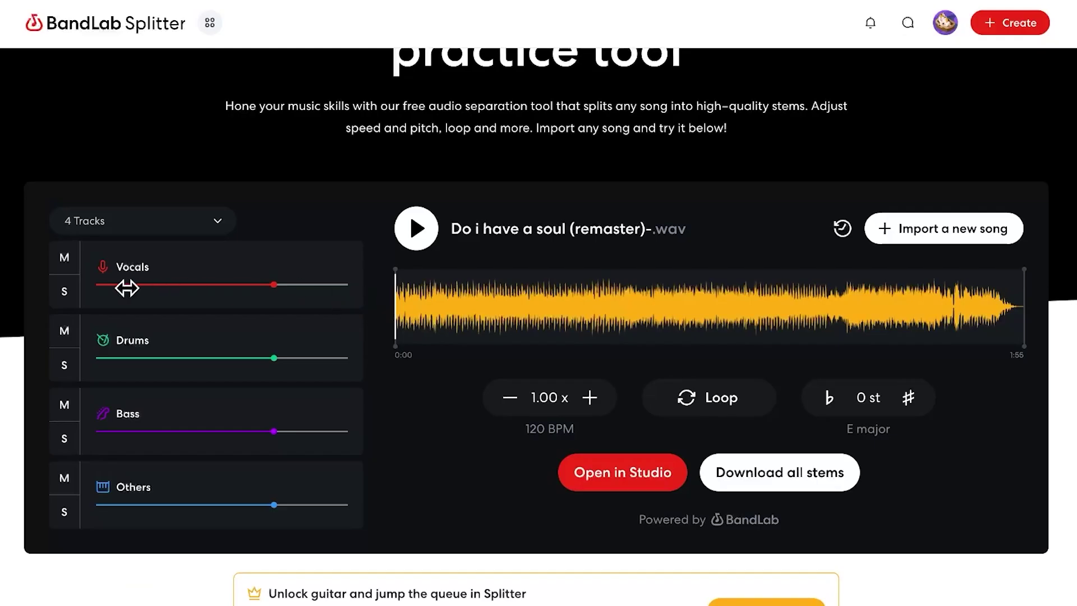
click(65, 293)
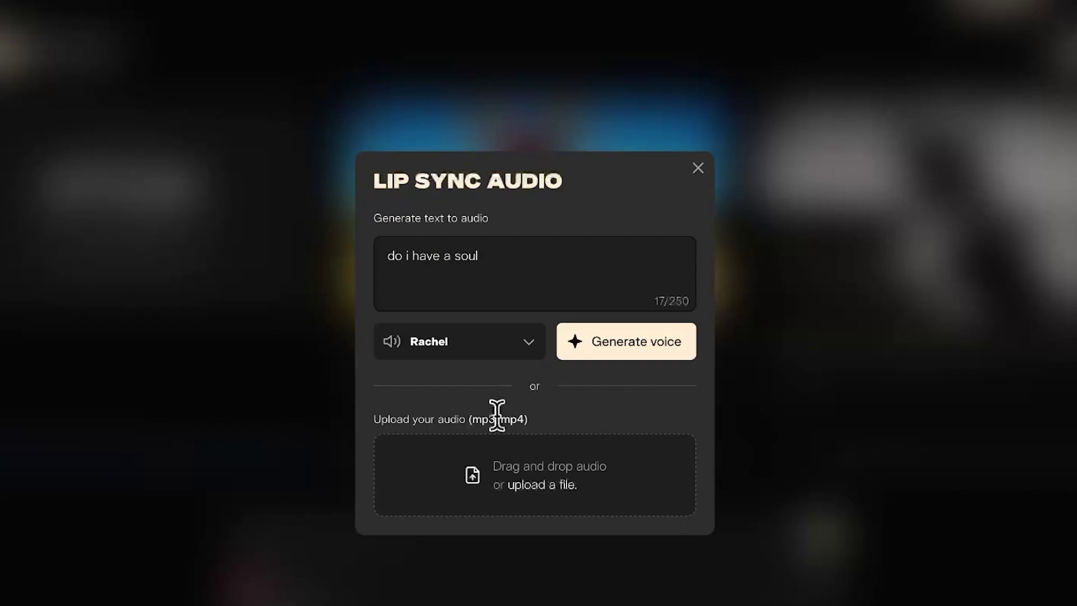
Step: Load the separated vocals for lip sync and trim the audio end to 00:01–00:03
click(551, 485)
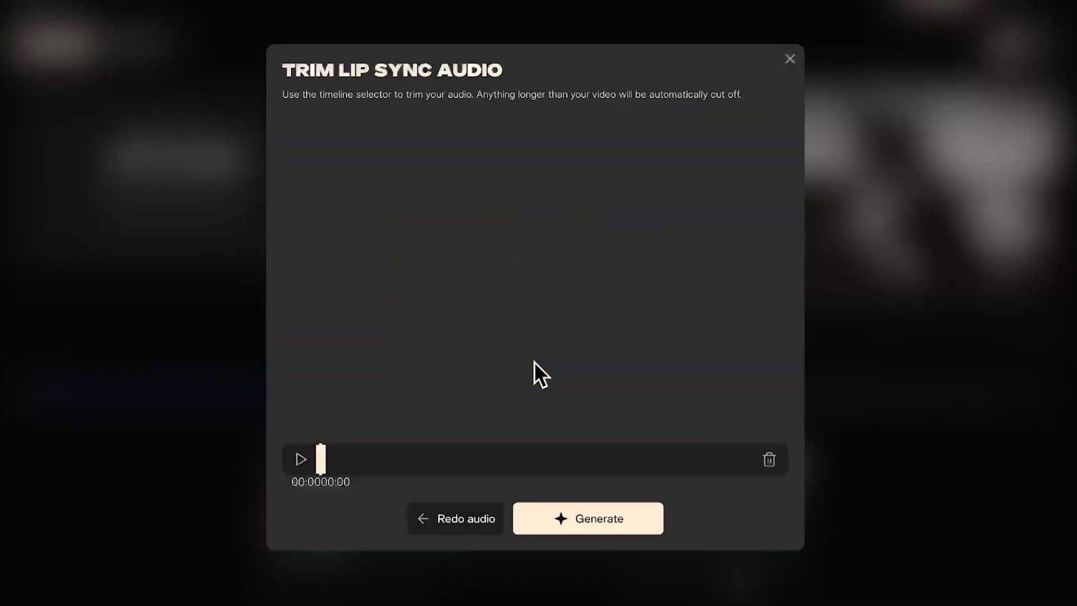
drag(718, 458, 657, 464)
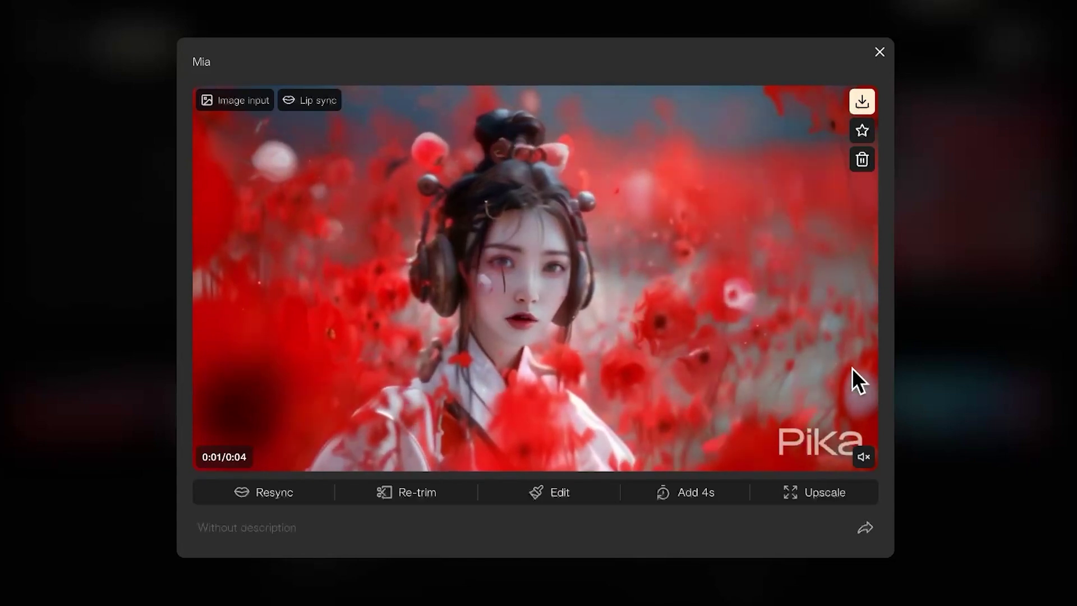
Step: Unmute the finished lip-synced clip in the Pika player to hear it
click(863, 457)
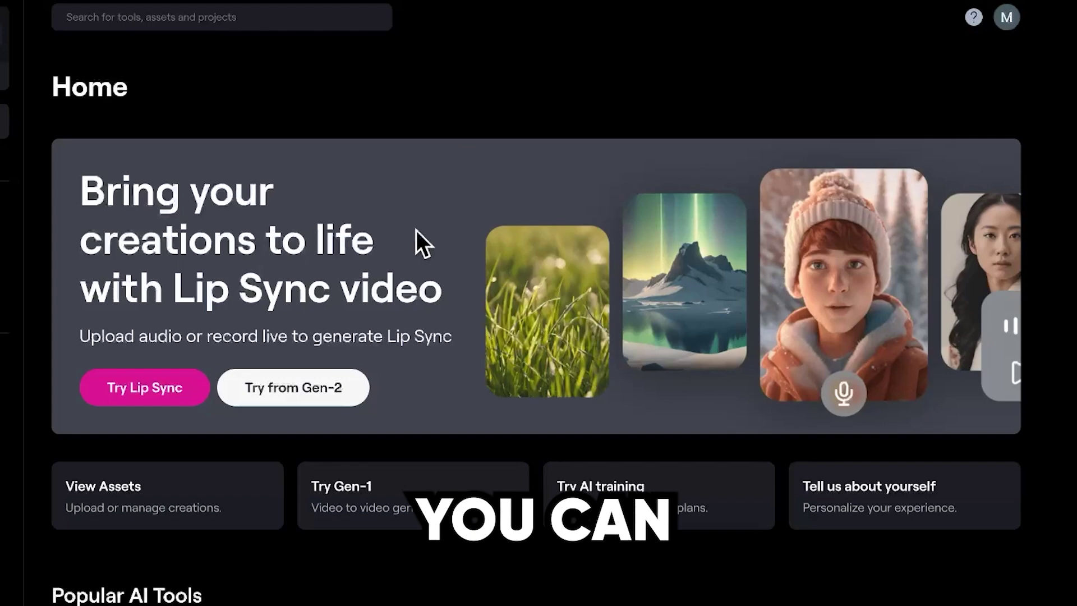
Step: Start Runway Lip Sync with do i have a soul [vocals].mp3 as audio and play the result
click(141, 393)
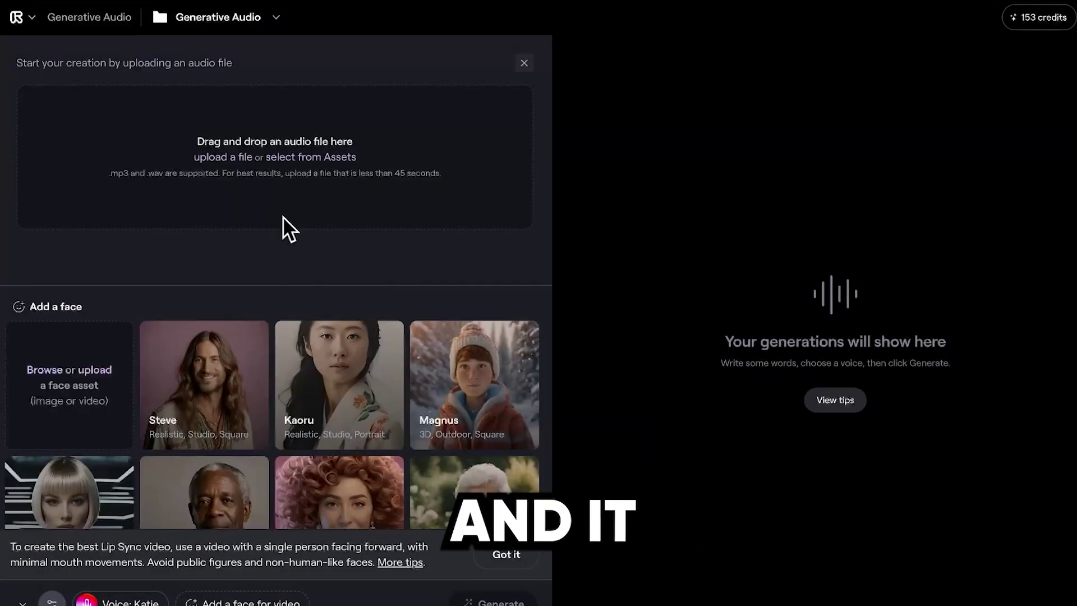
drag(282, 217, 270, 168)
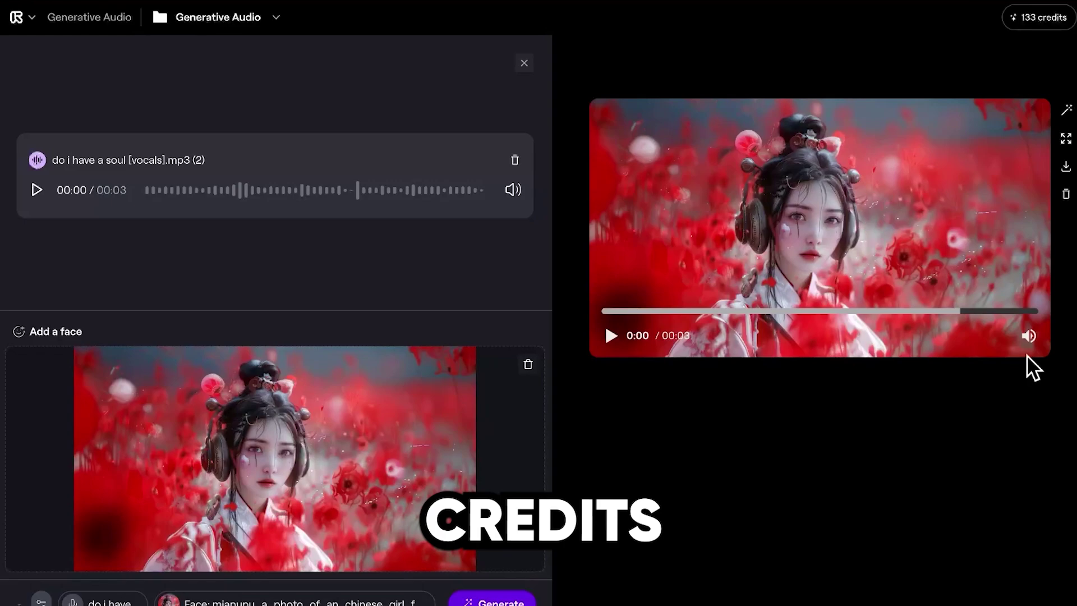
click(609, 336)
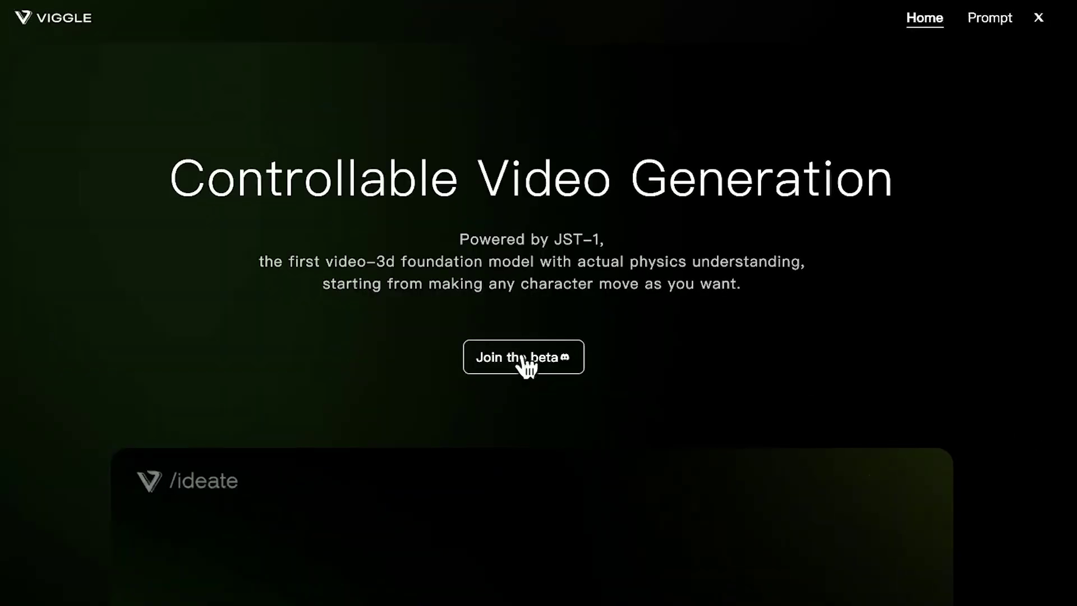
Step: Join the Viggle beta through its Discord invite and scroll the Viggle server
click(522, 361)
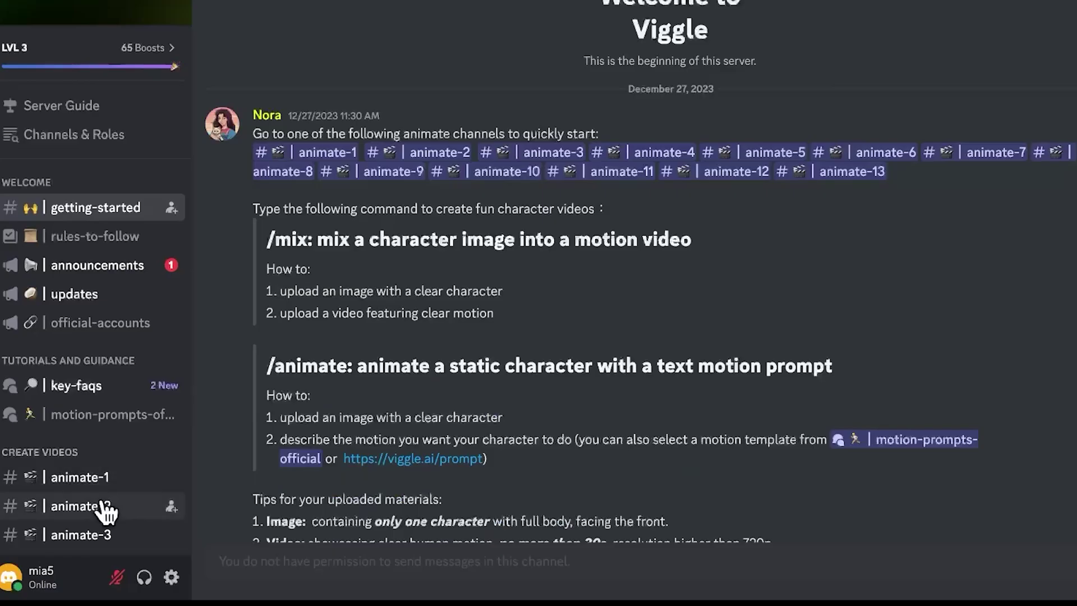
scroll(106, 505, down, 3)
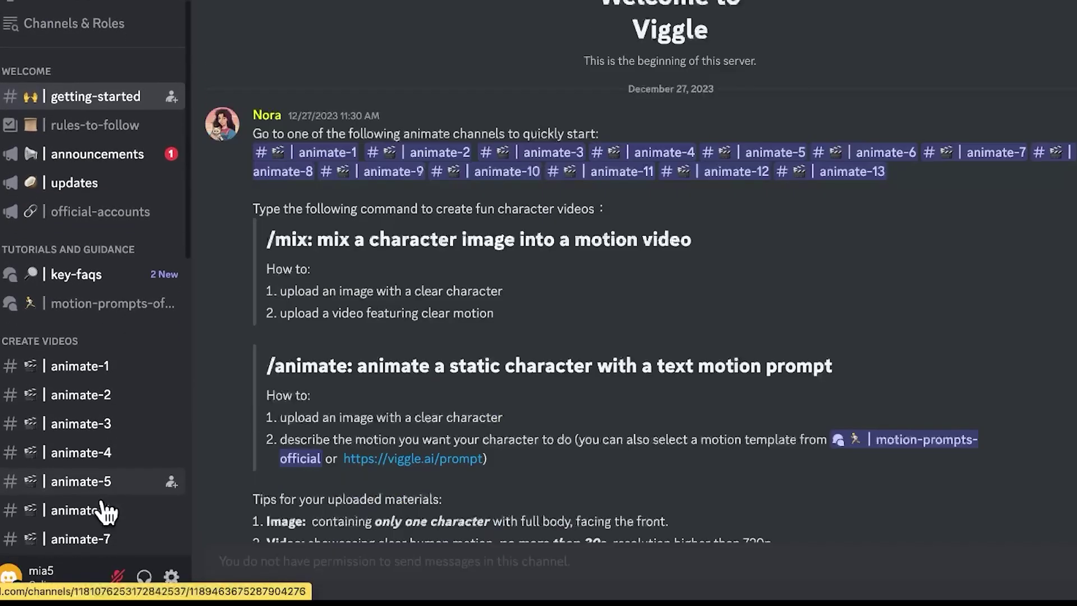
Step: In #animate-5, start /animate with ling portrait.png and the copied $i_am motion prompt
click(106, 437)
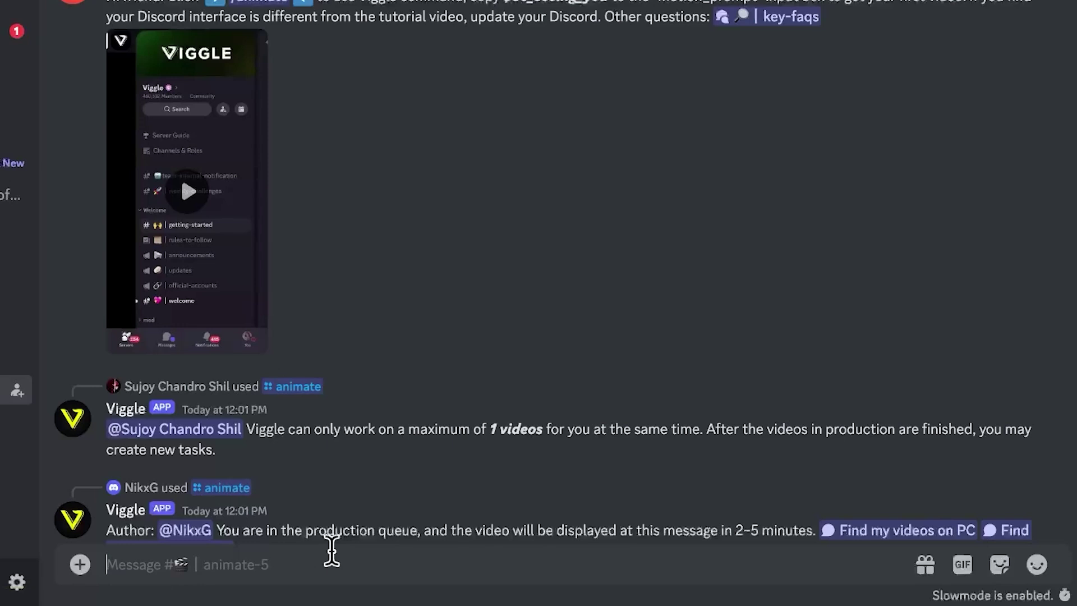
text(/)
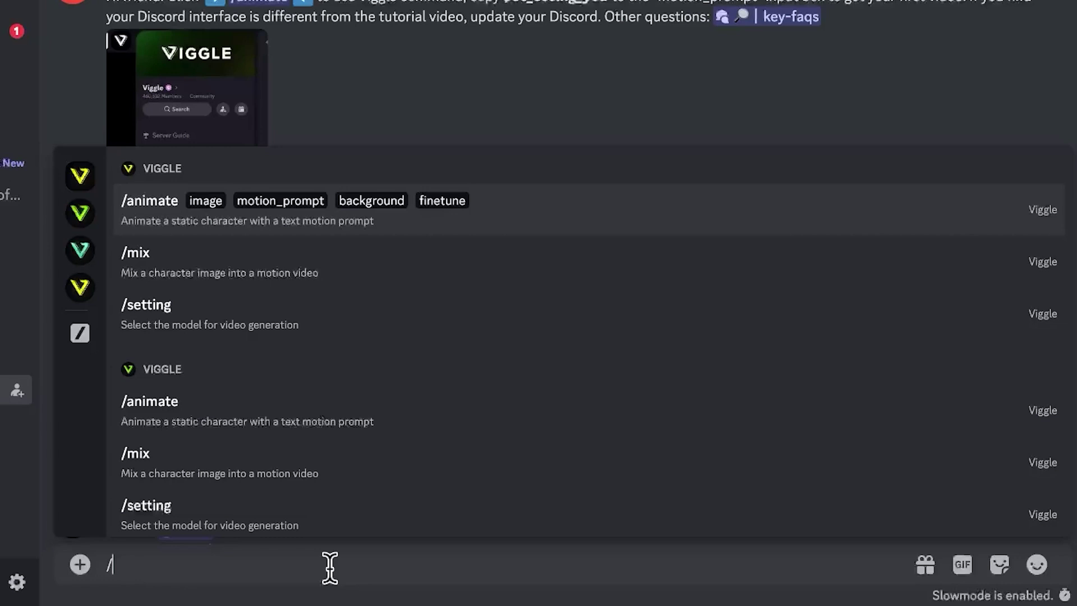
click(175, 229)
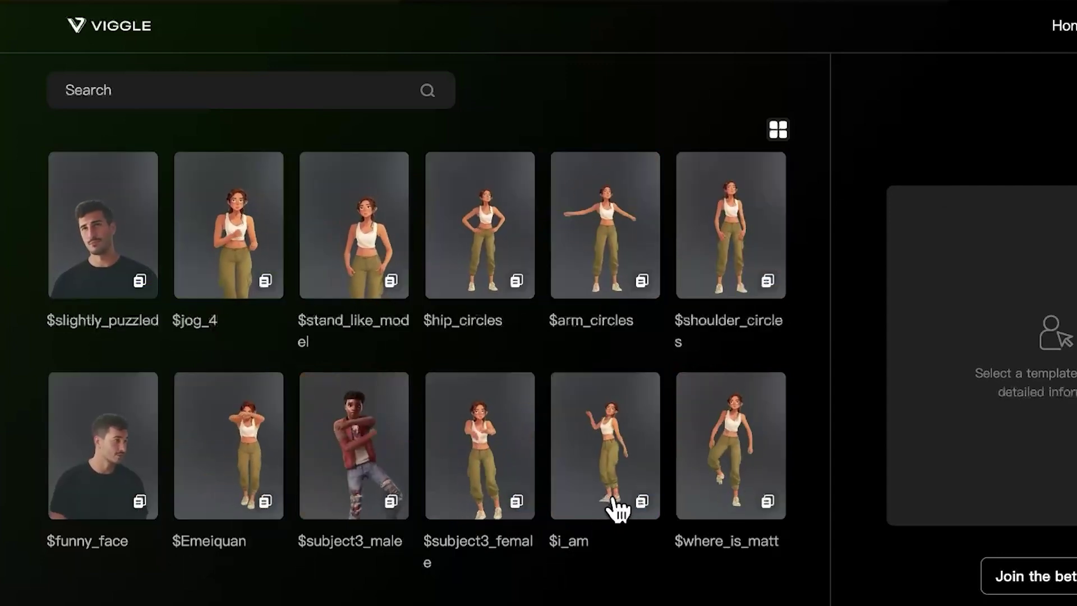
click(641, 500)
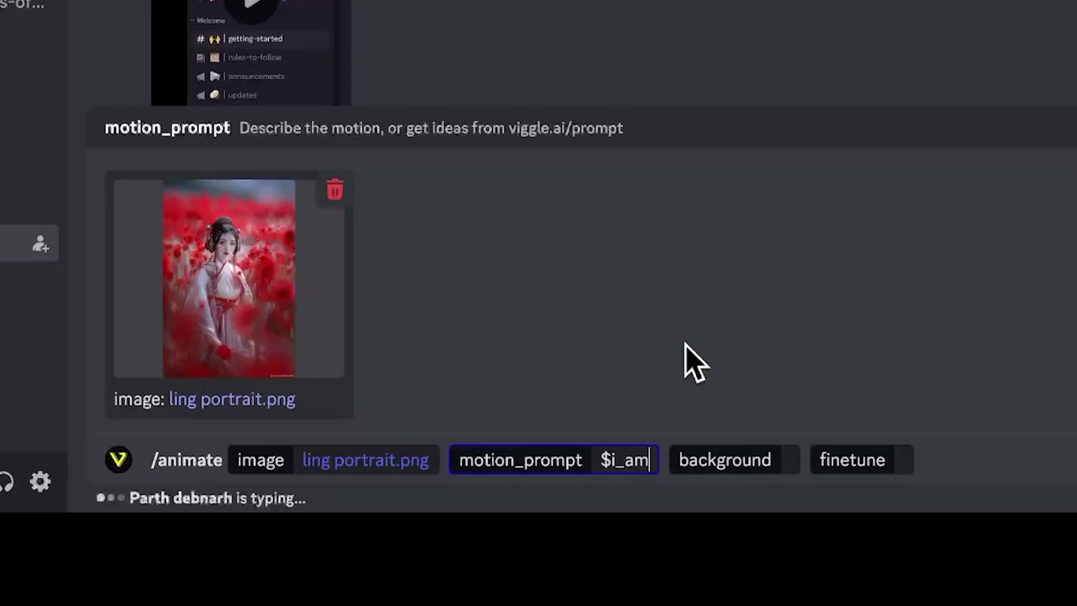
Step: Set background to Green and finetune to On, then send the animate command
key(Tab)
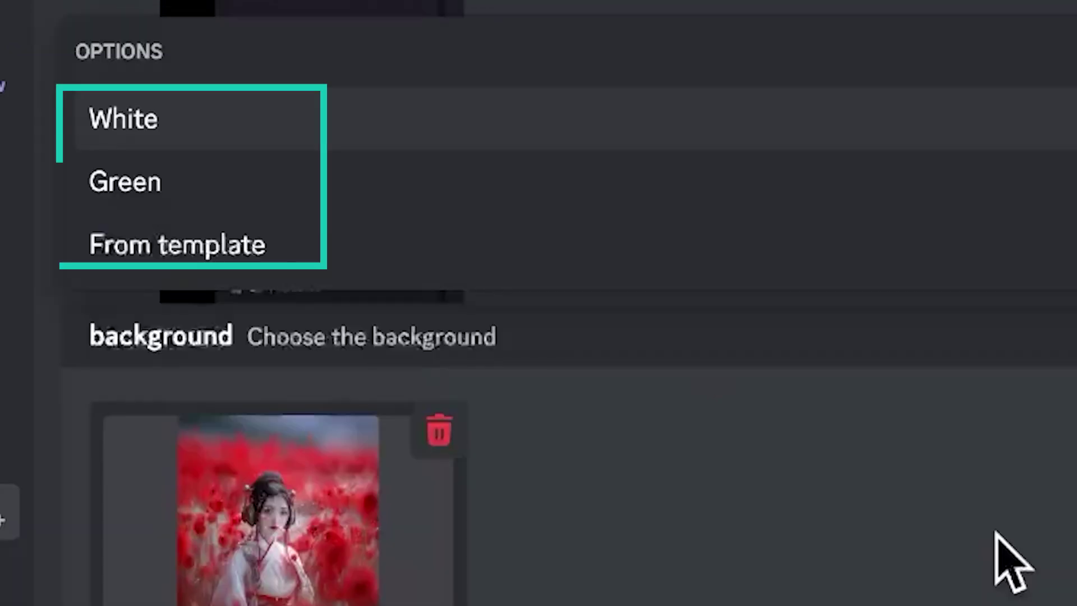
key(Down)
key(Tab)
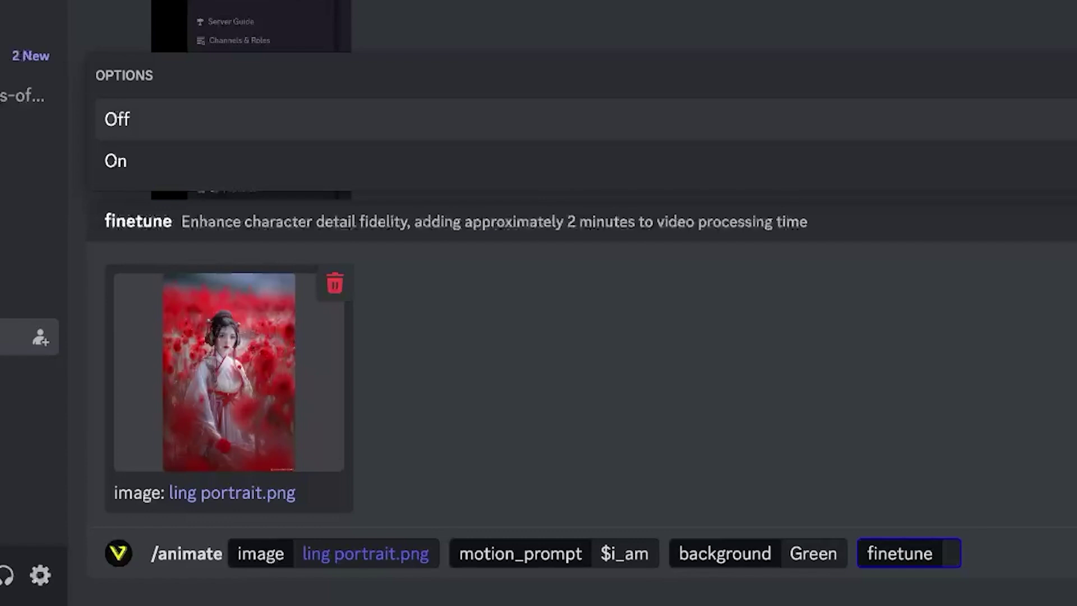
text(on)
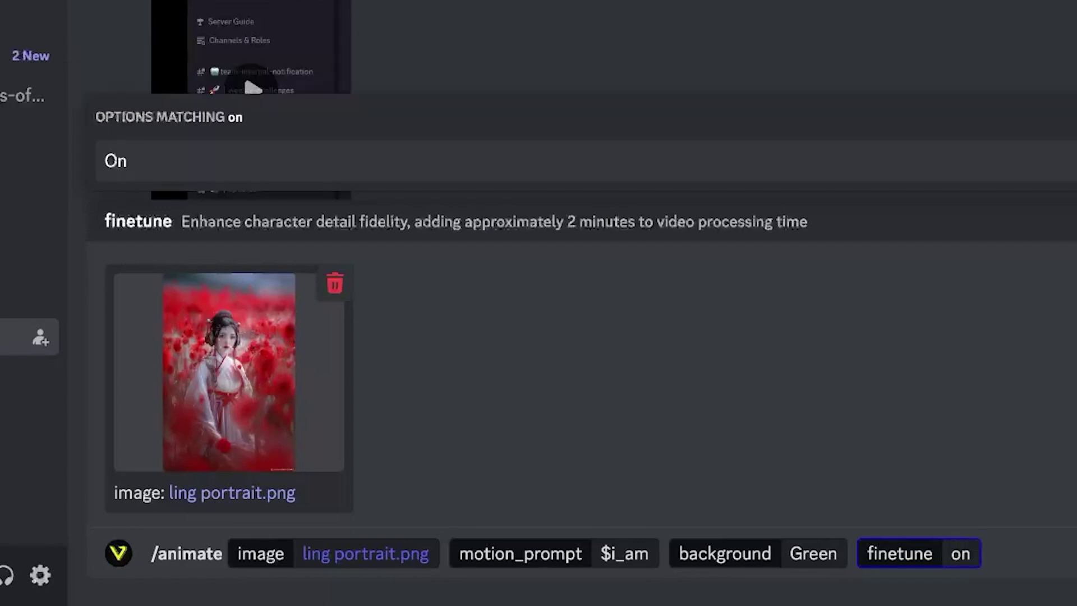
key(Return)
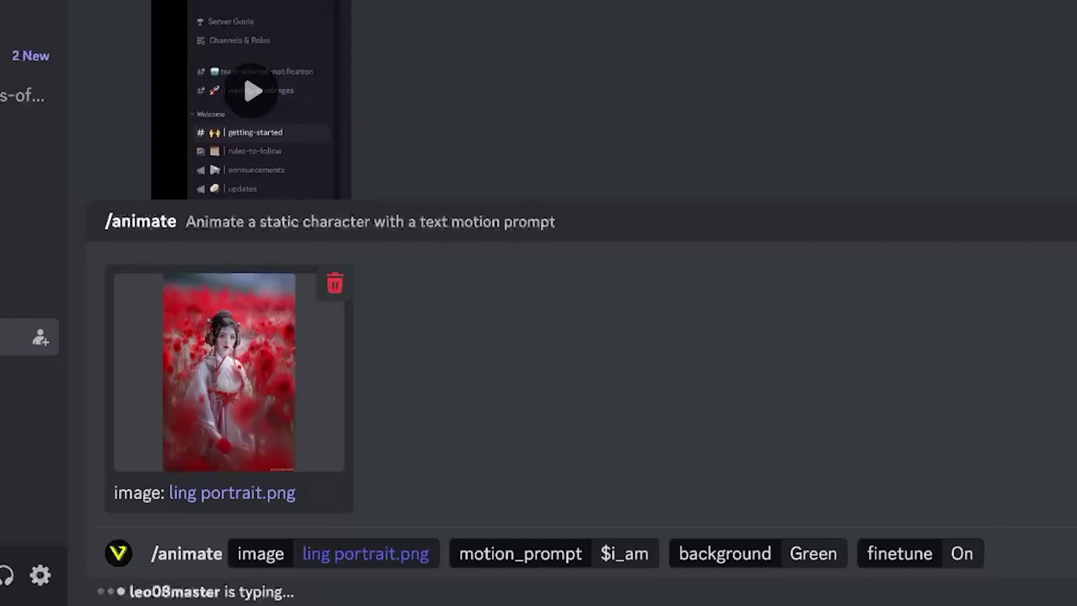
key(Return)
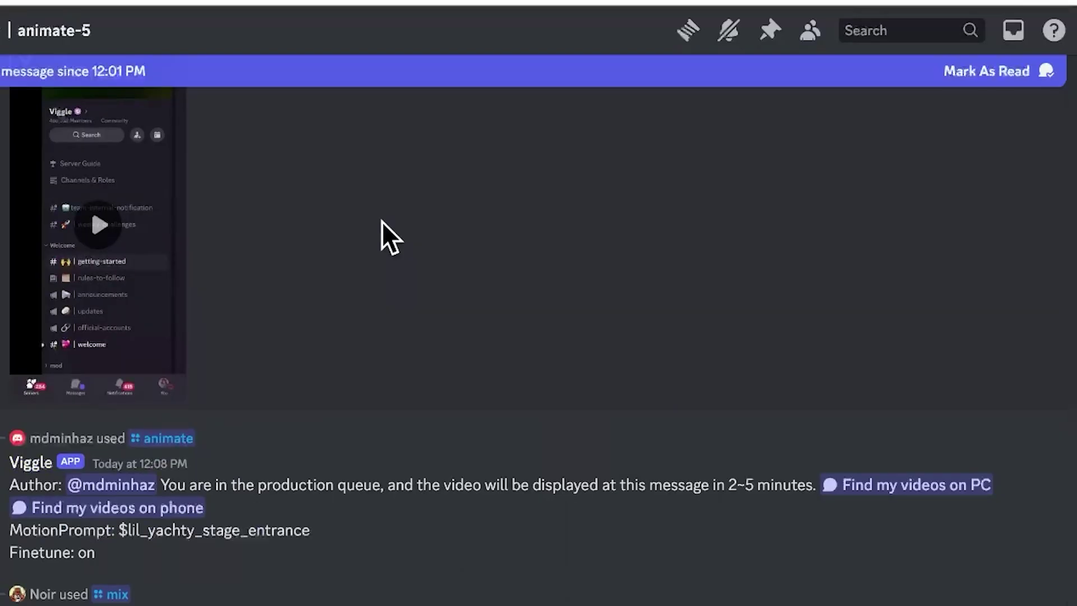
Step: Search messages mentioning your own account, jump to the $i_am result, and open the green-screen video
click(898, 32)
click(862, 147)
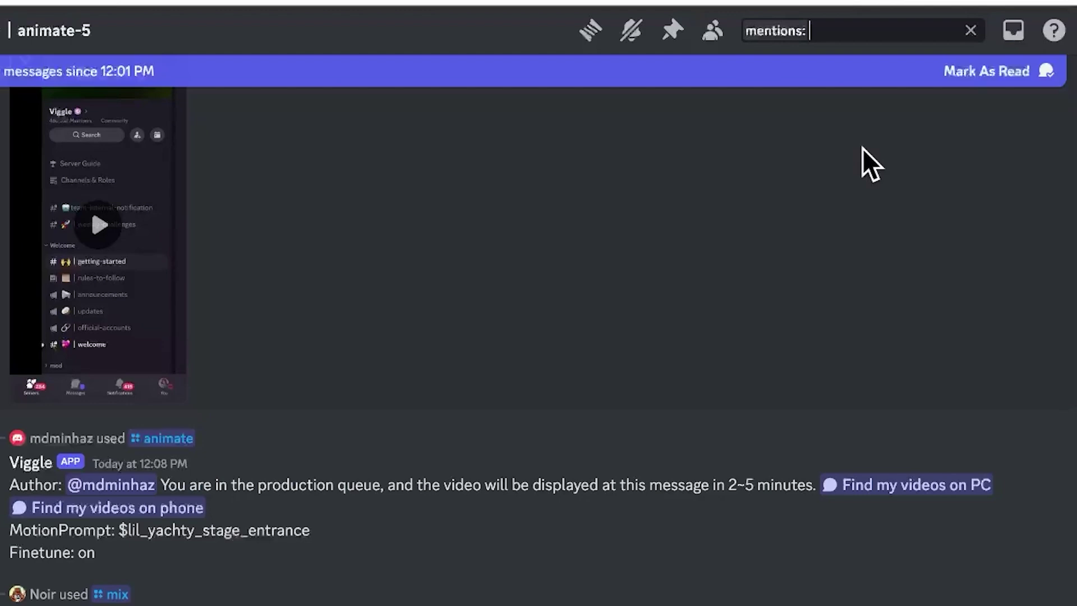
text(mia)
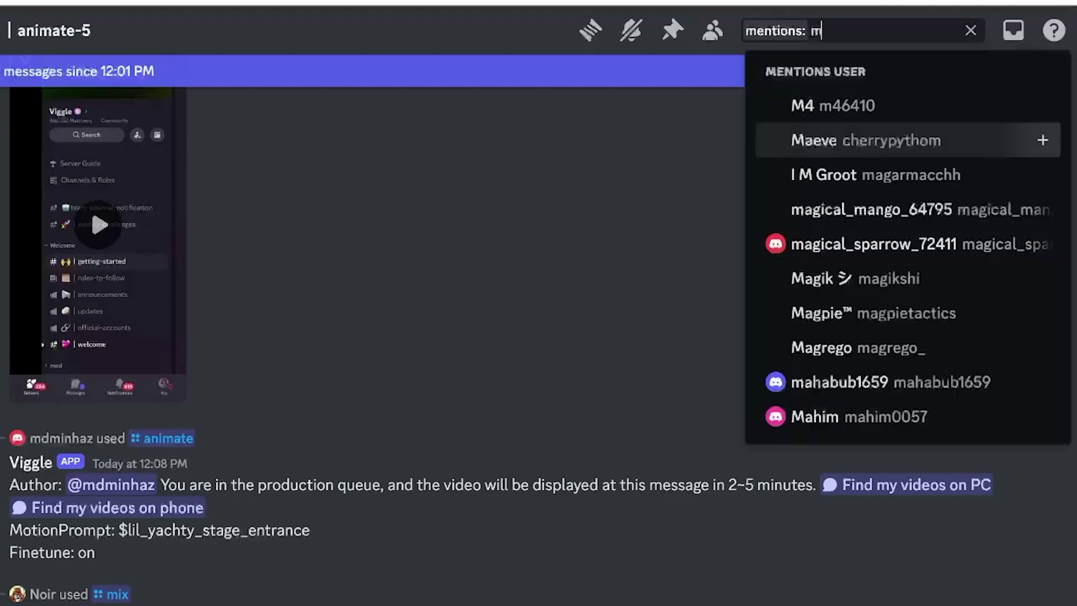
click(917, 139)
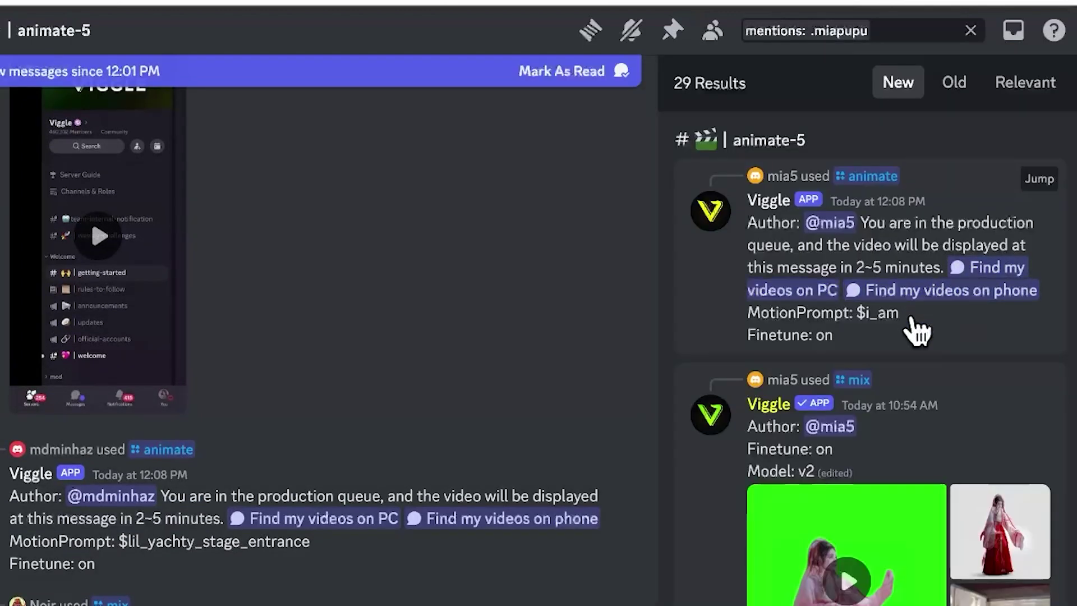
scroll(917, 331, down, 10)
click(1040, 129)
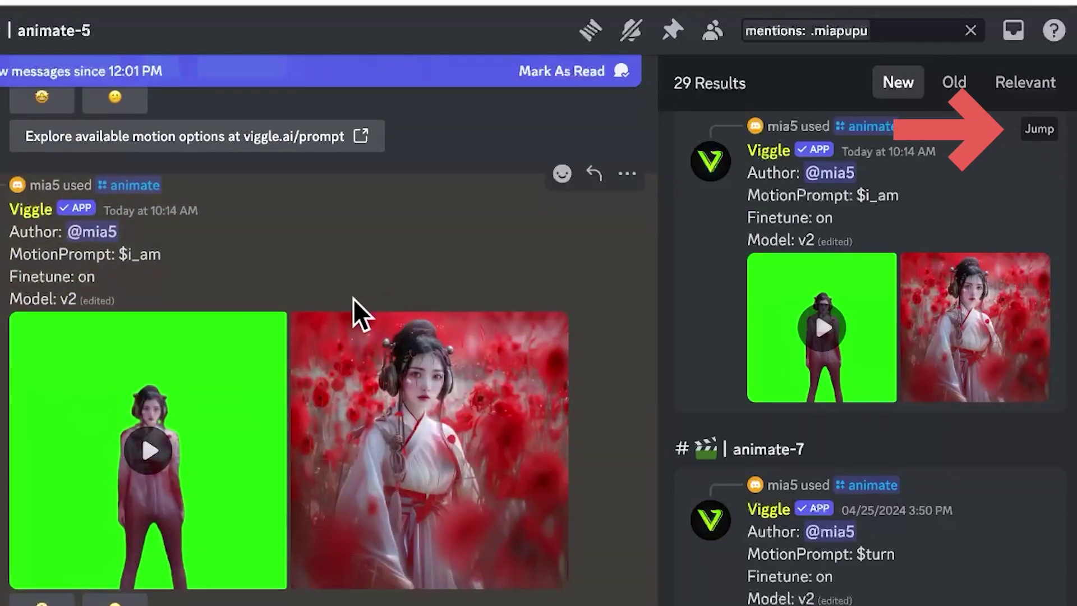
click(435, 374)
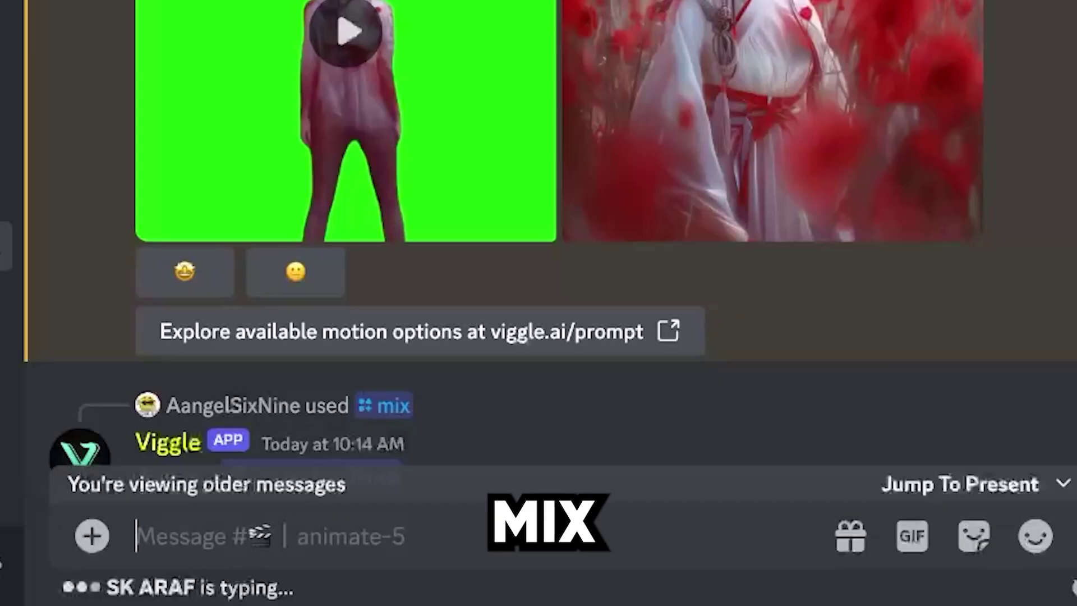
Step: Start a /mix command with ling portrait.png as the character image and pick its background
text(/mi)
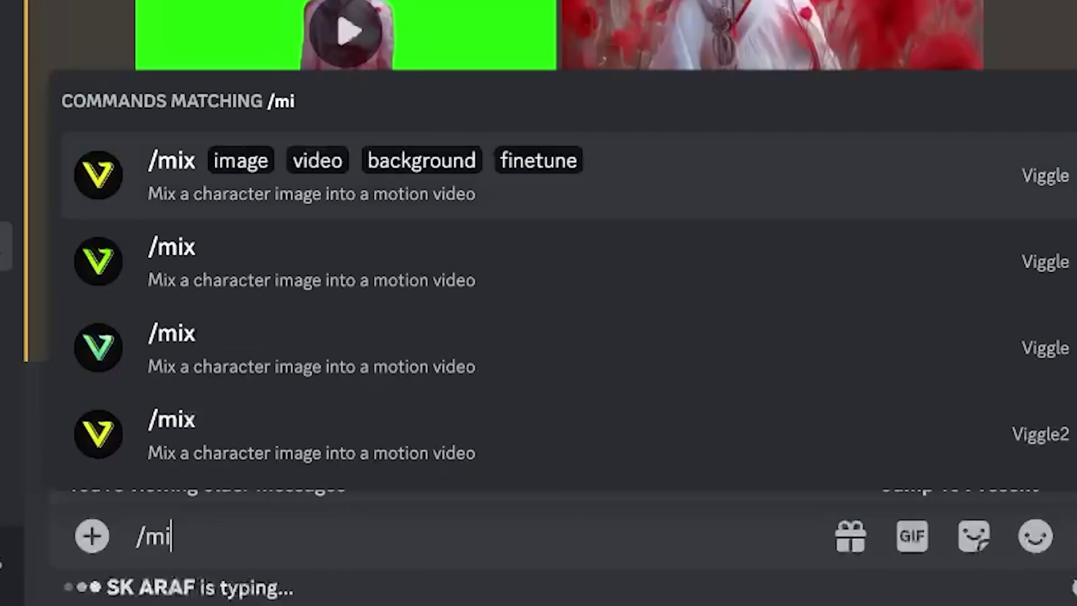
key(Tab)
click(233, 393)
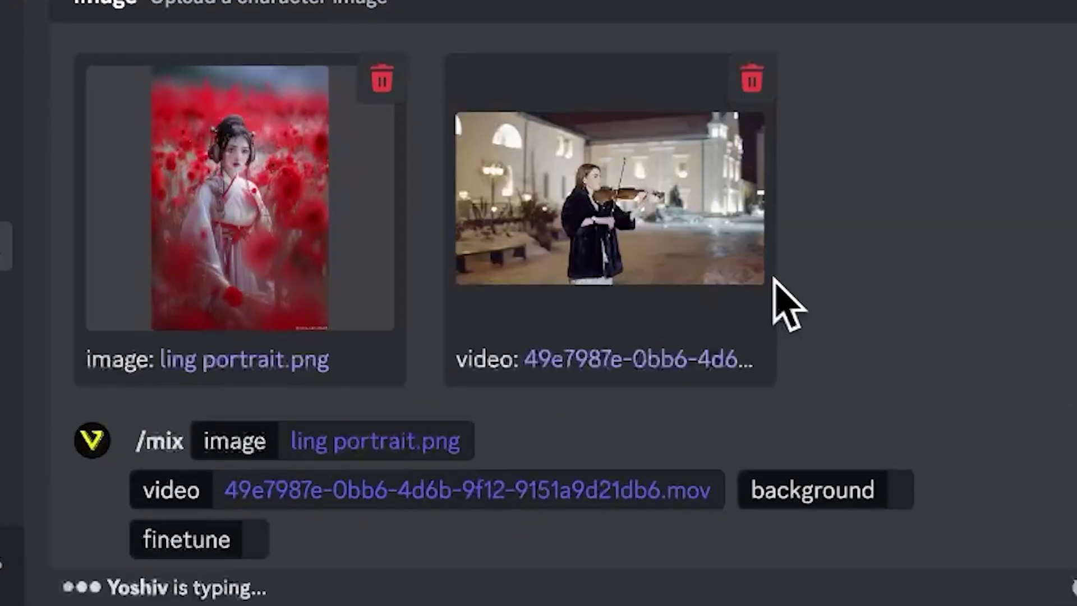
click(897, 490)
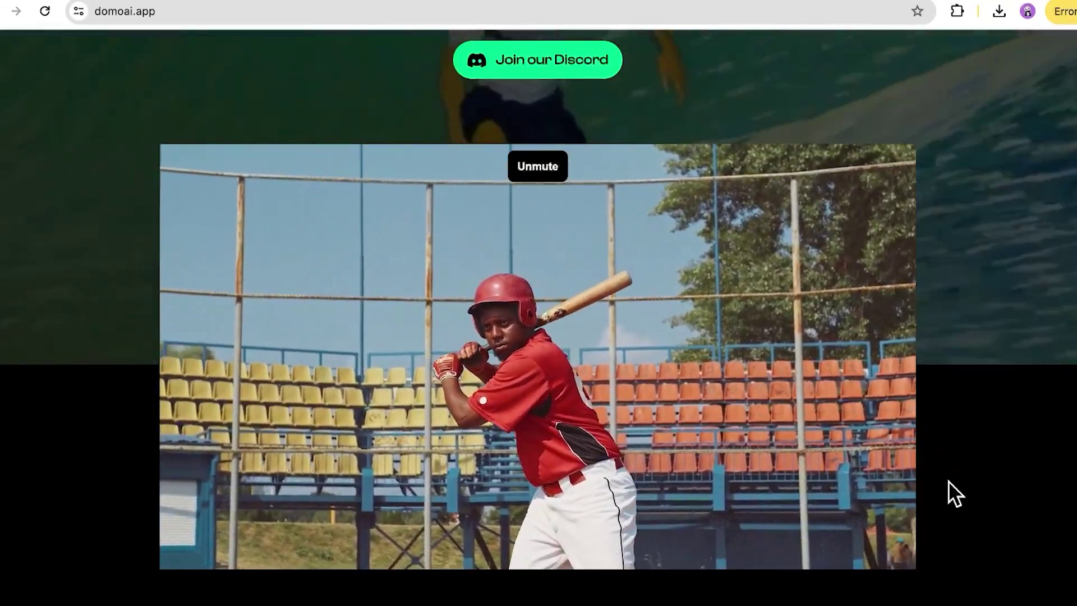
Step: Join the DomoAI Discord server and send /subscribe to view the subscription plans
scroll(948, 480, up, 5)
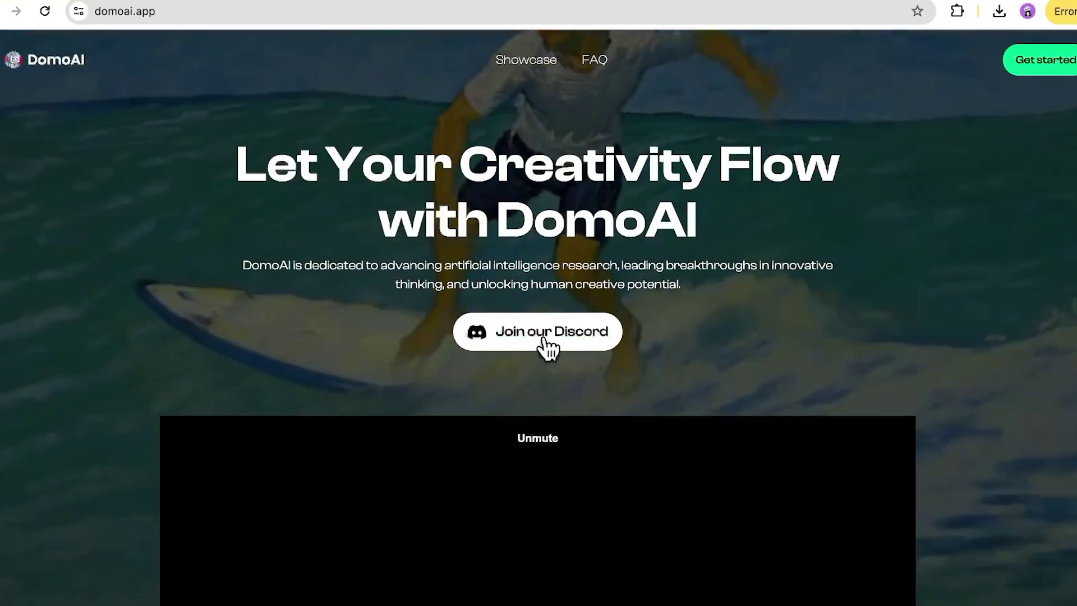
click(547, 335)
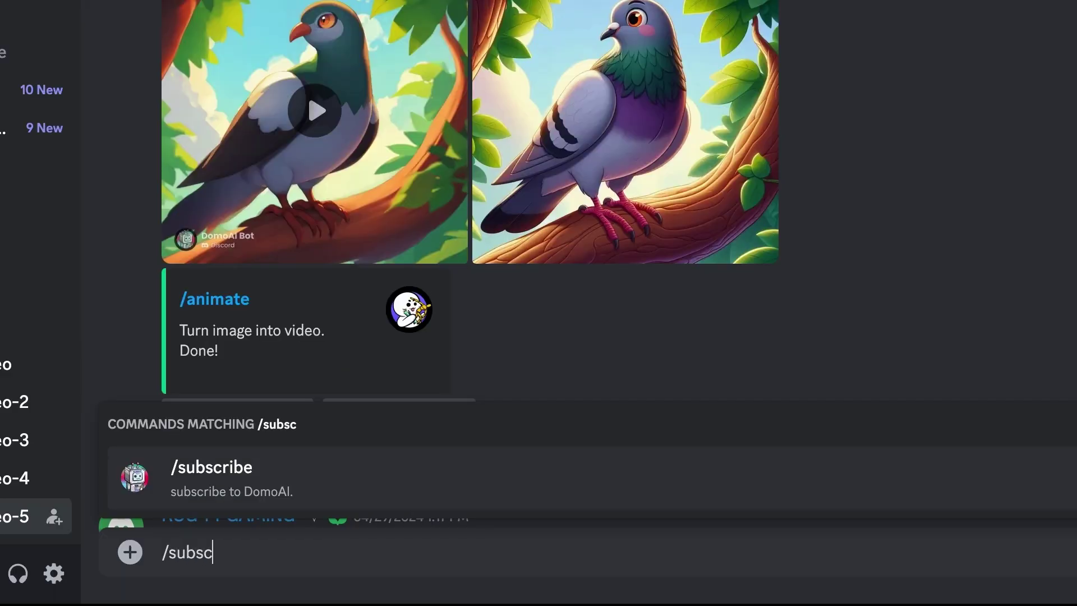
key(Tab)
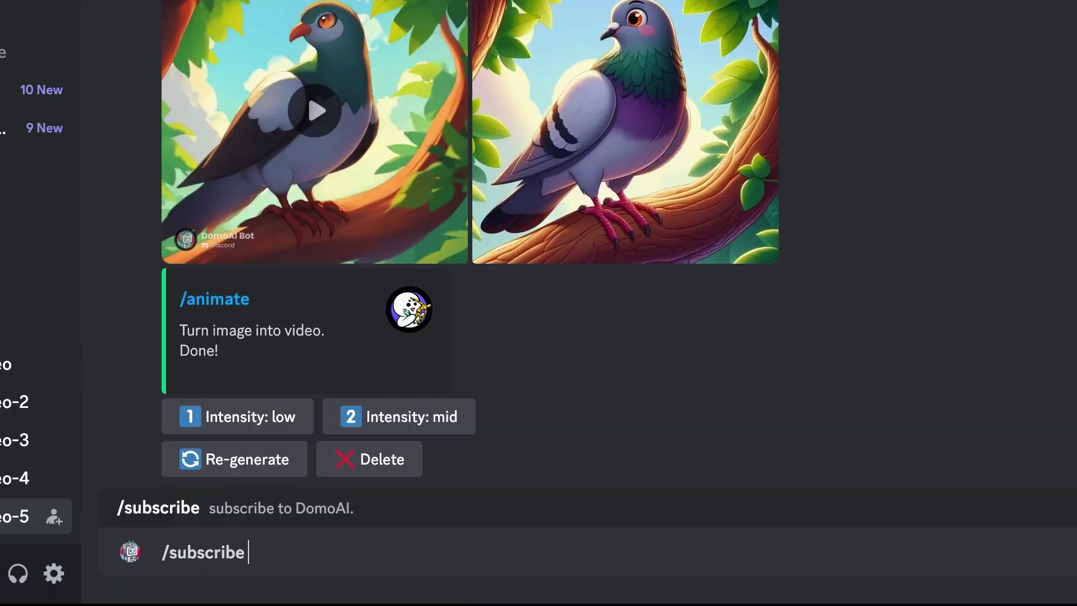
key(Return)
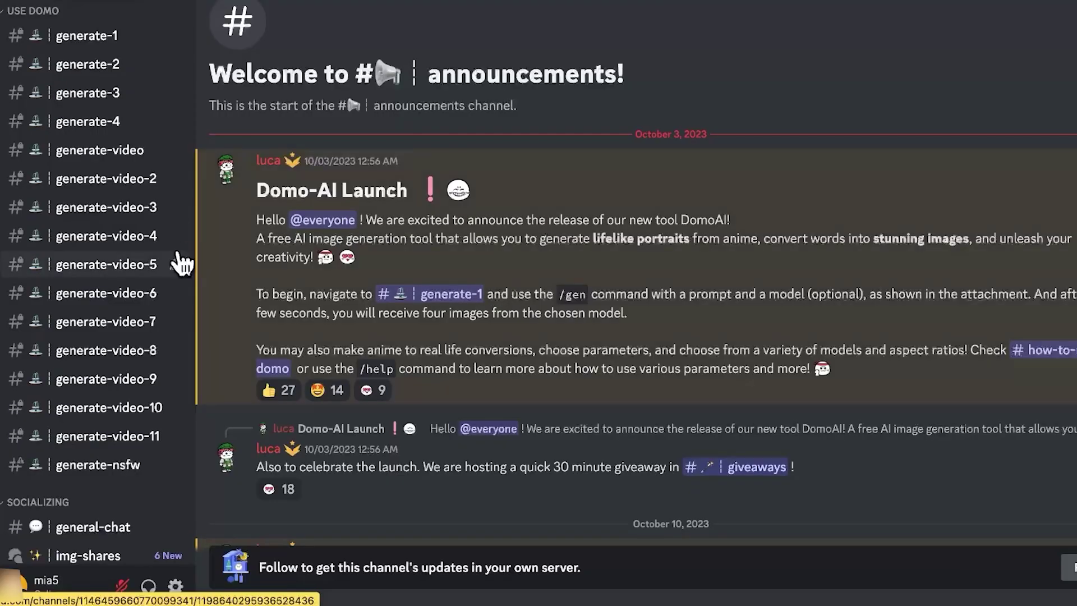
scroll(181, 262, up, 2)
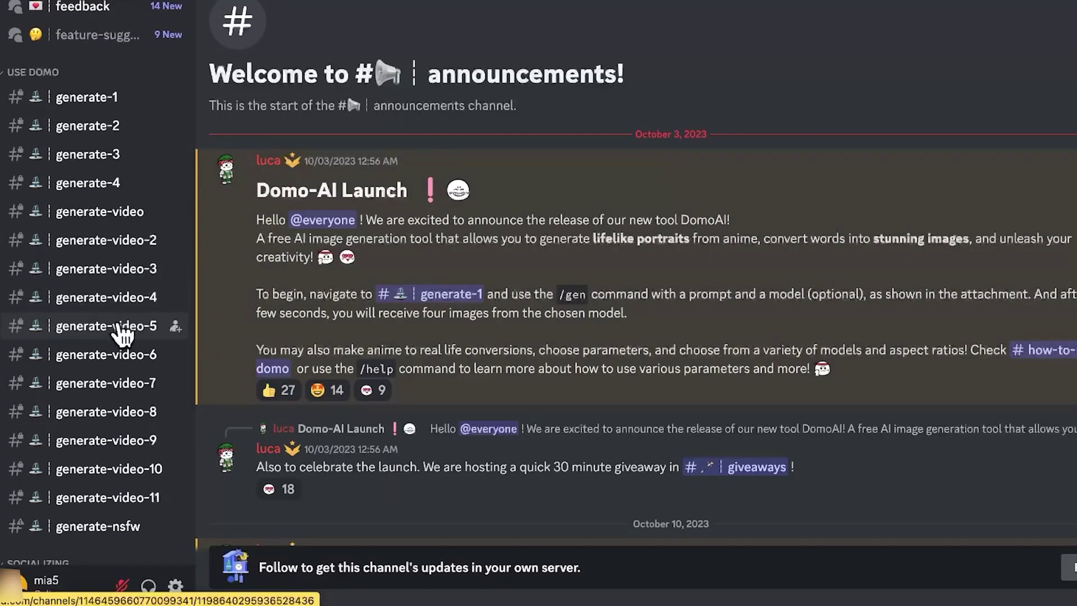
Step: In #generate-video-5, run /video on lost in motion 7 seconds.mov with a red-dress cliff-dancing prompt
click(128, 356)
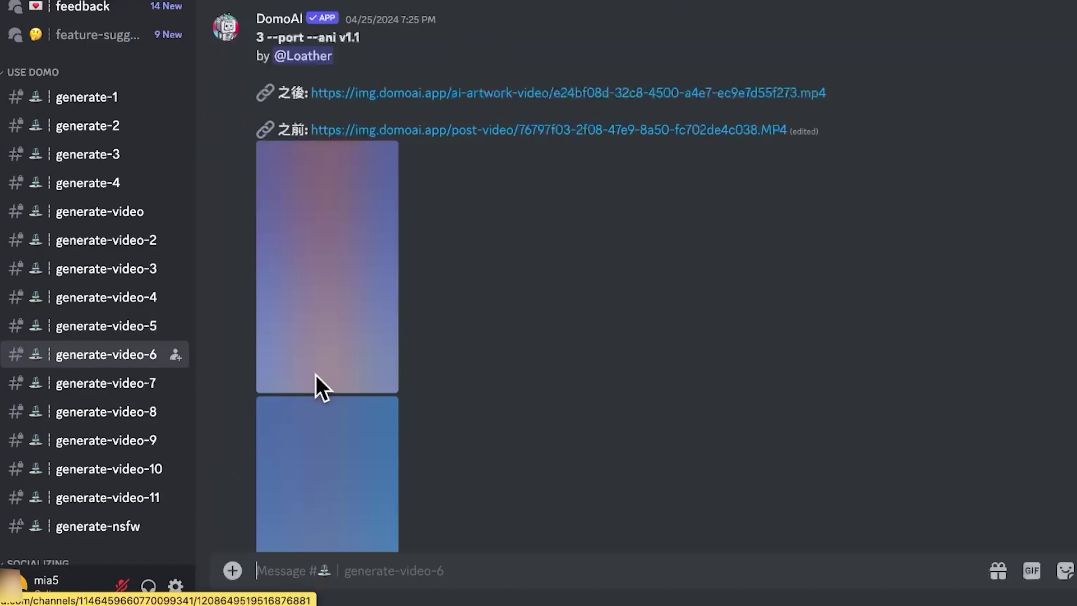
click(135, 330)
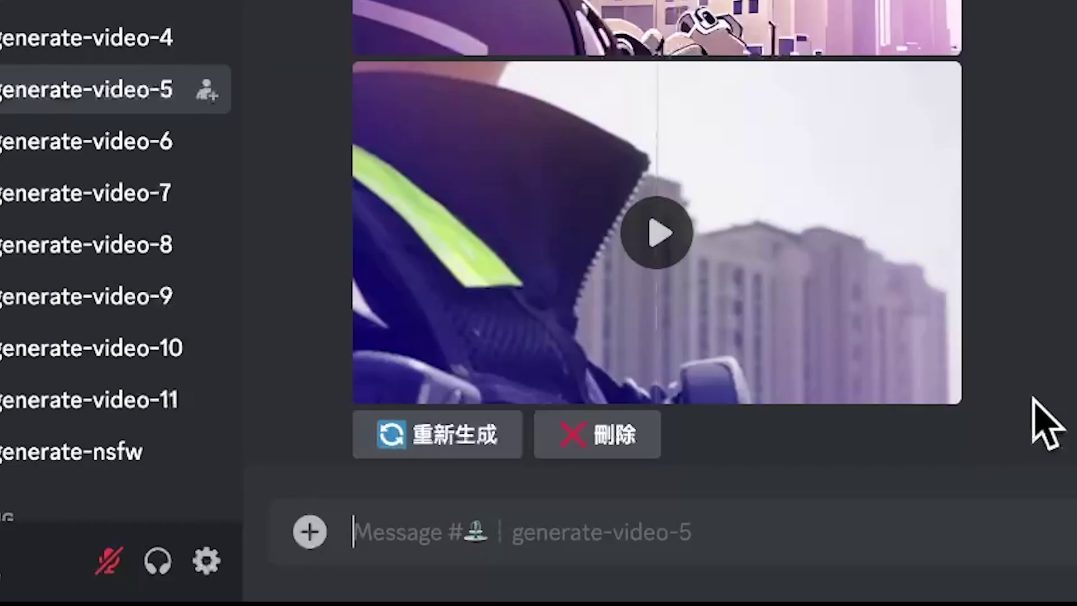
text(/)
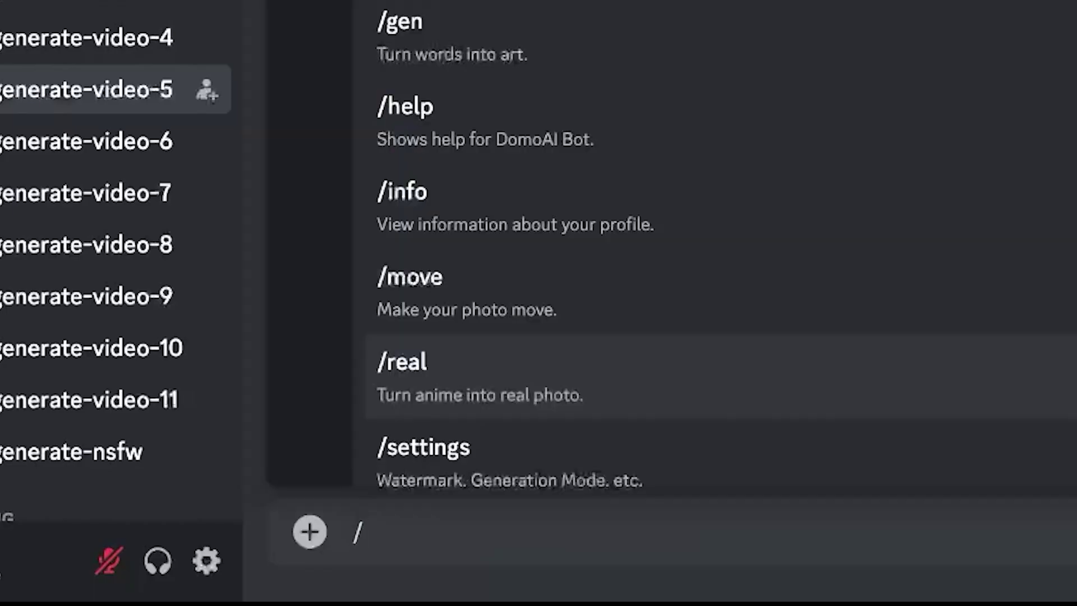
text(video)
click(459, 328)
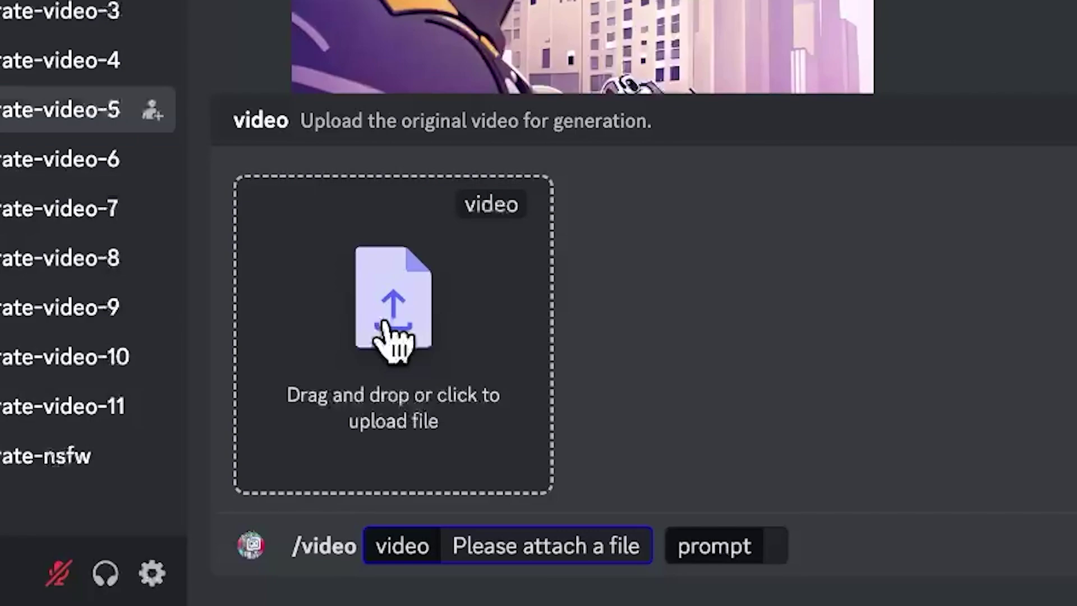
click(387, 331)
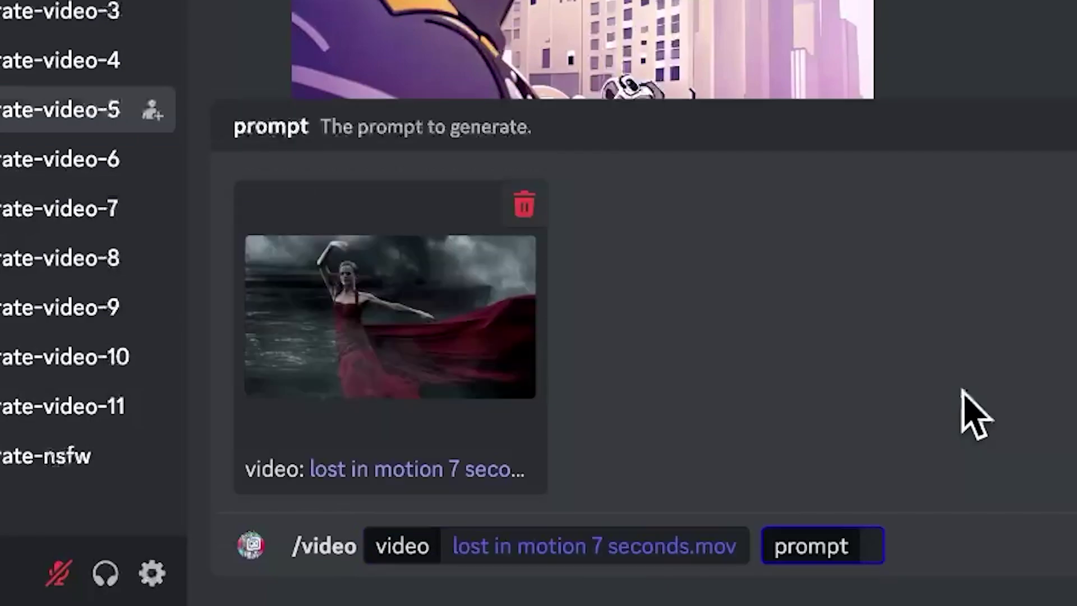
text(a woman with black hair and red dress dancing and spinning off her skirt off the cliff)
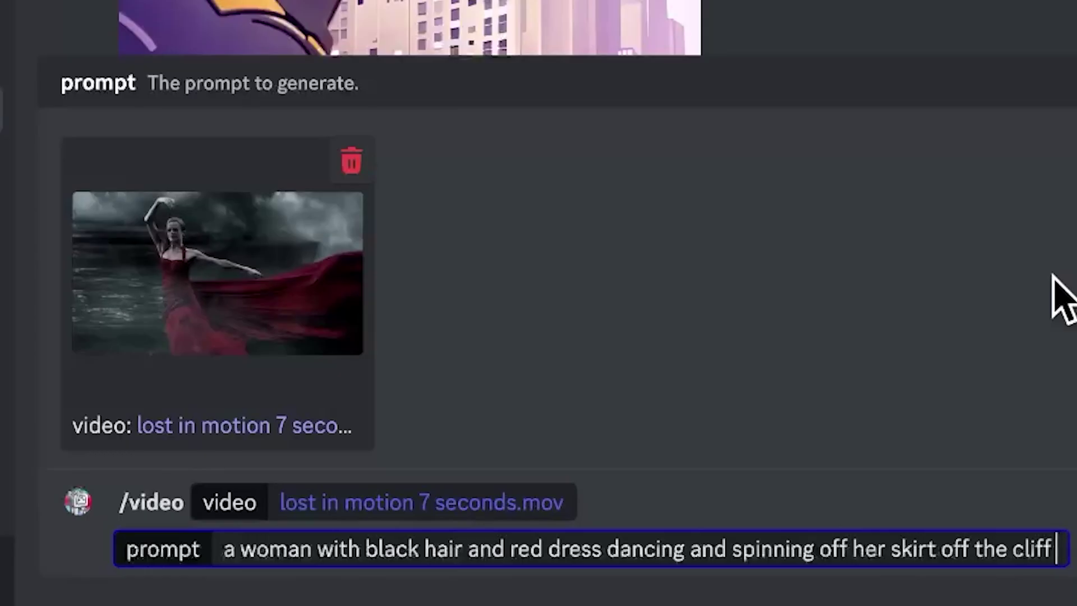
key(Return)
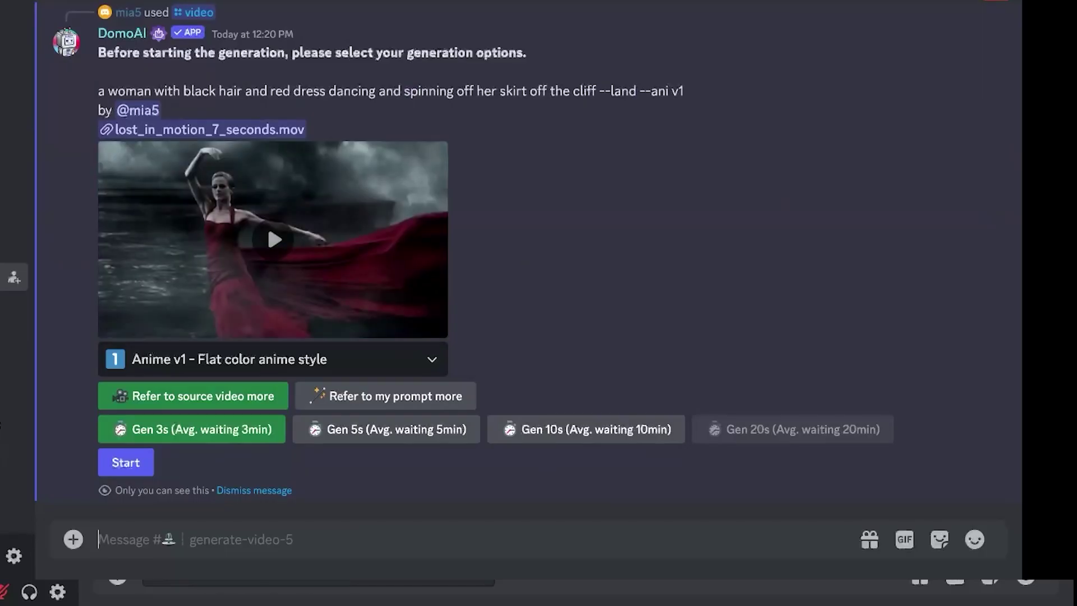
Step: Browse the style list and video-styles channel to pick Illustration v8 – Van Gogh style
click(395, 359)
scroll(399, 438, down, 5)
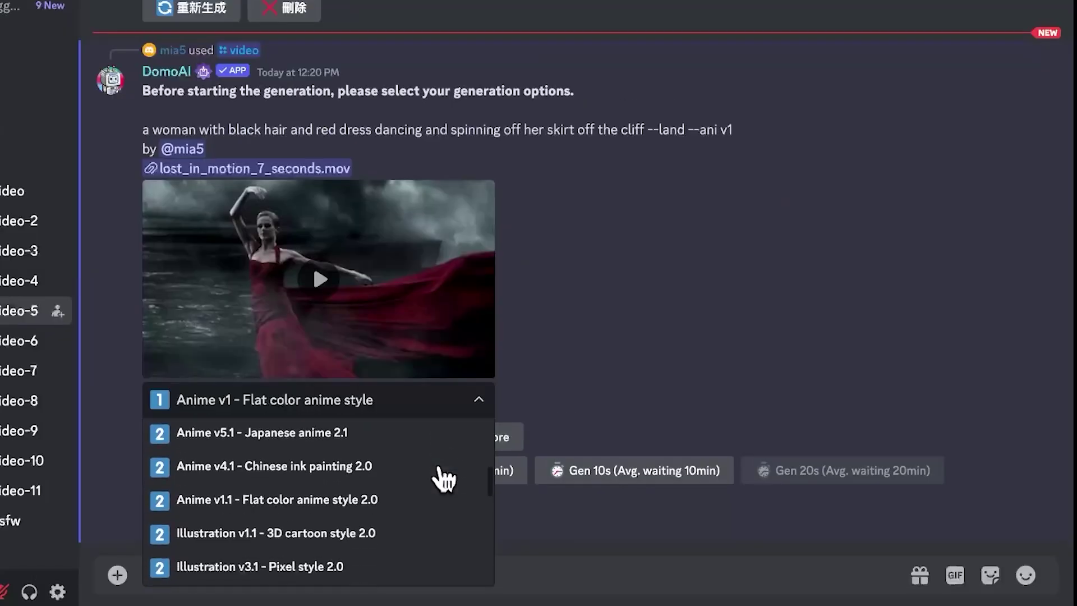
scroll(443, 480, down, 10)
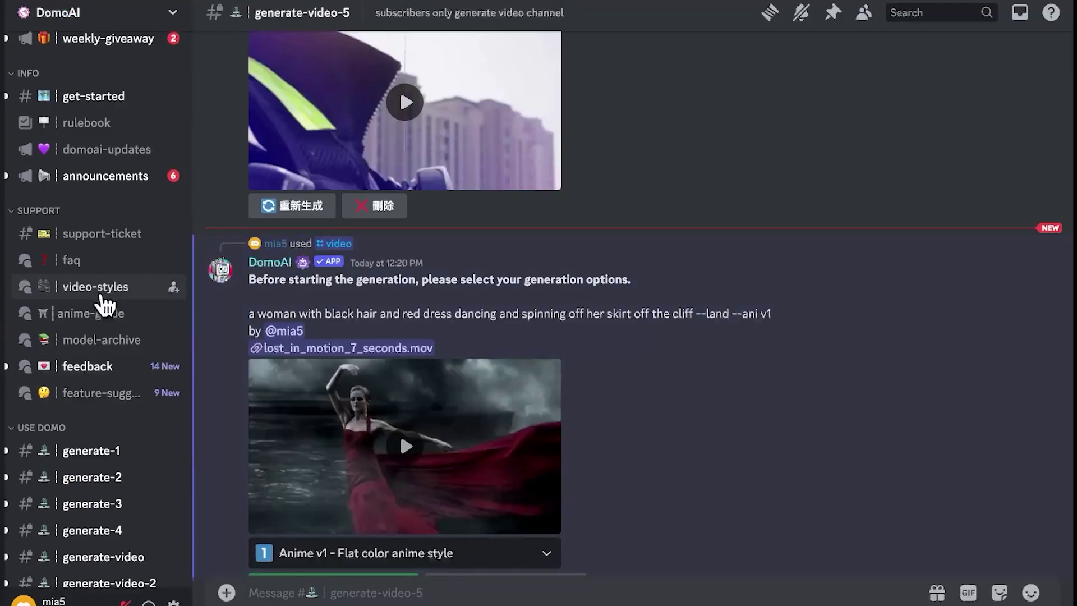
click(103, 297)
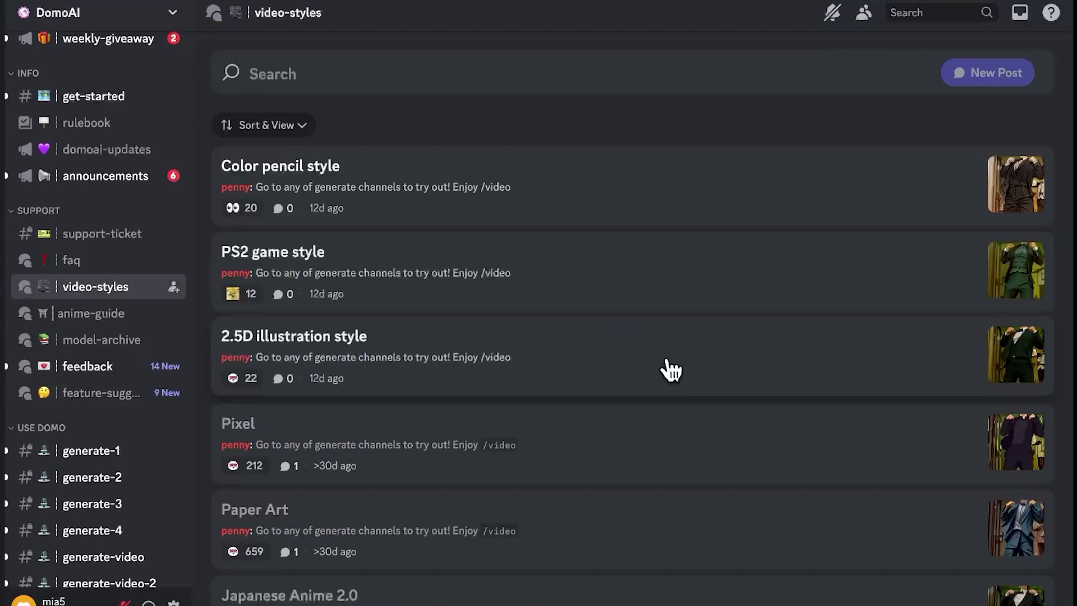
scroll(670, 370, down, 5)
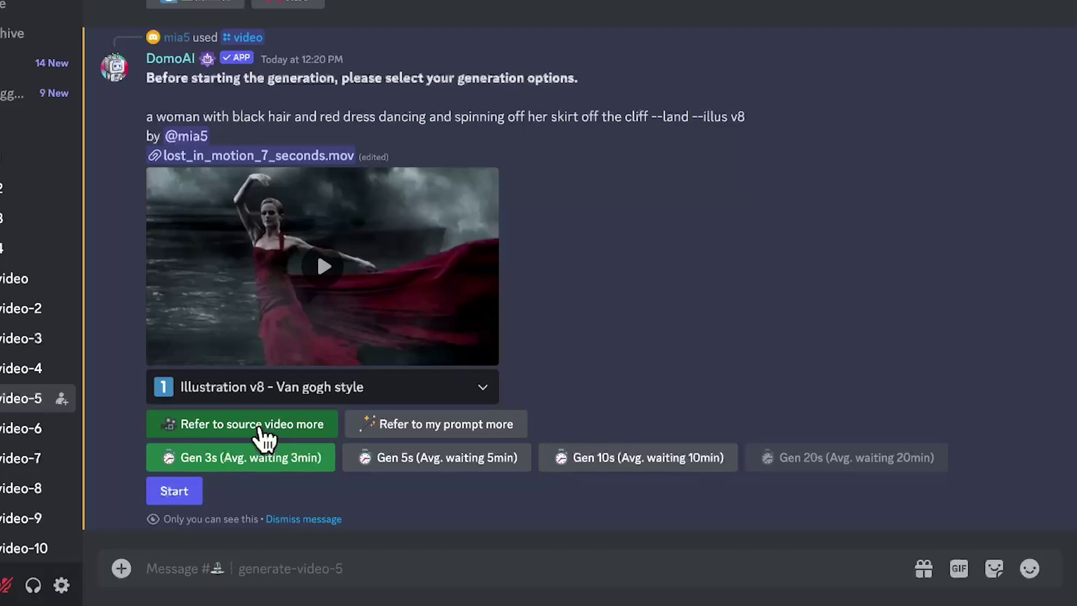
Step: Generate the Van Gogh-style red-dress clip at 10 seconds instead of 3
click(614, 457)
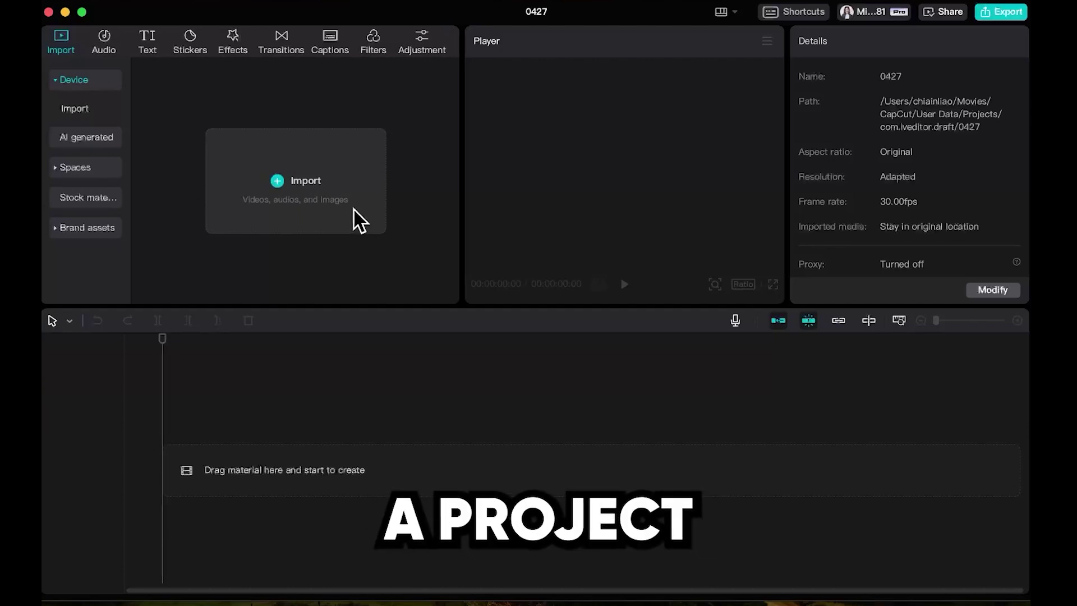
Step: Add the song, the data stream clip, and a recentred robot walking overlay to the timeline
drag(353, 216, 168, 488)
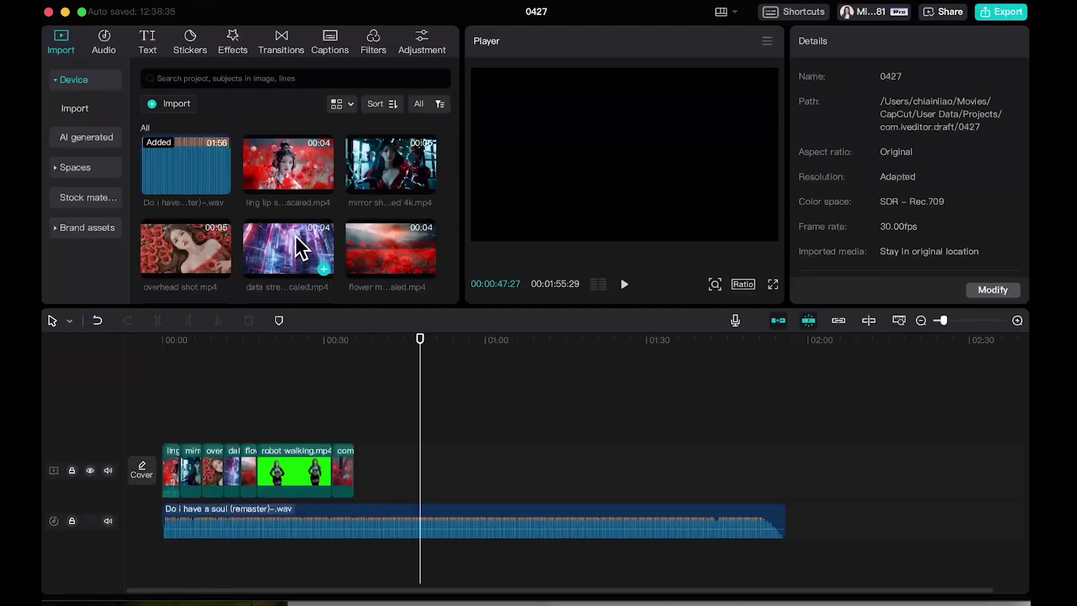
drag(303, 263, 362, 462)
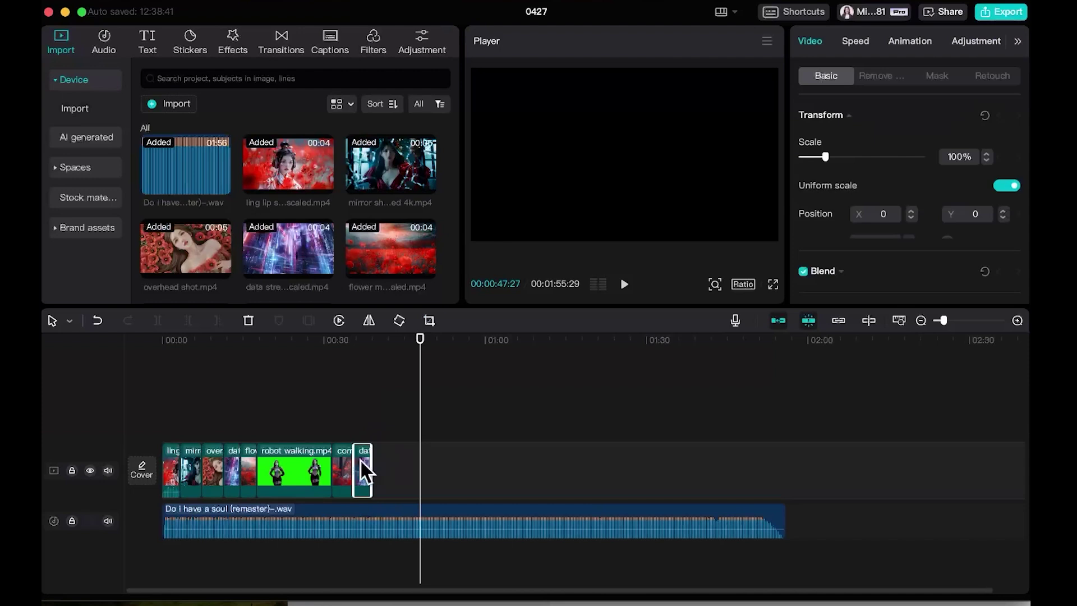
drag(380, 251, 383, 405)
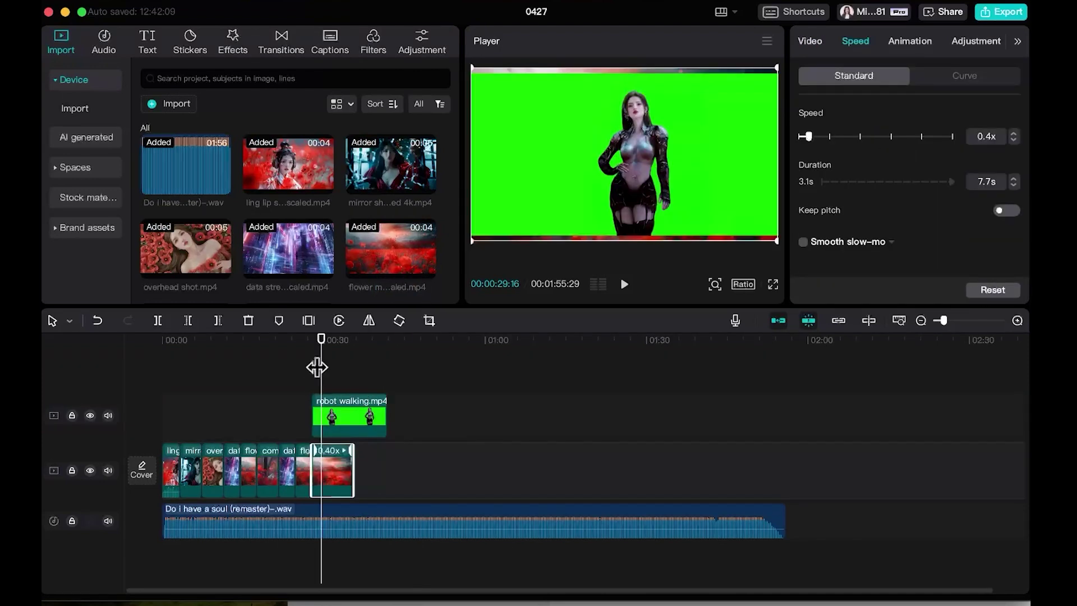
drag(316, 368, 319, 366)
drag(687, 200, 687, 207)
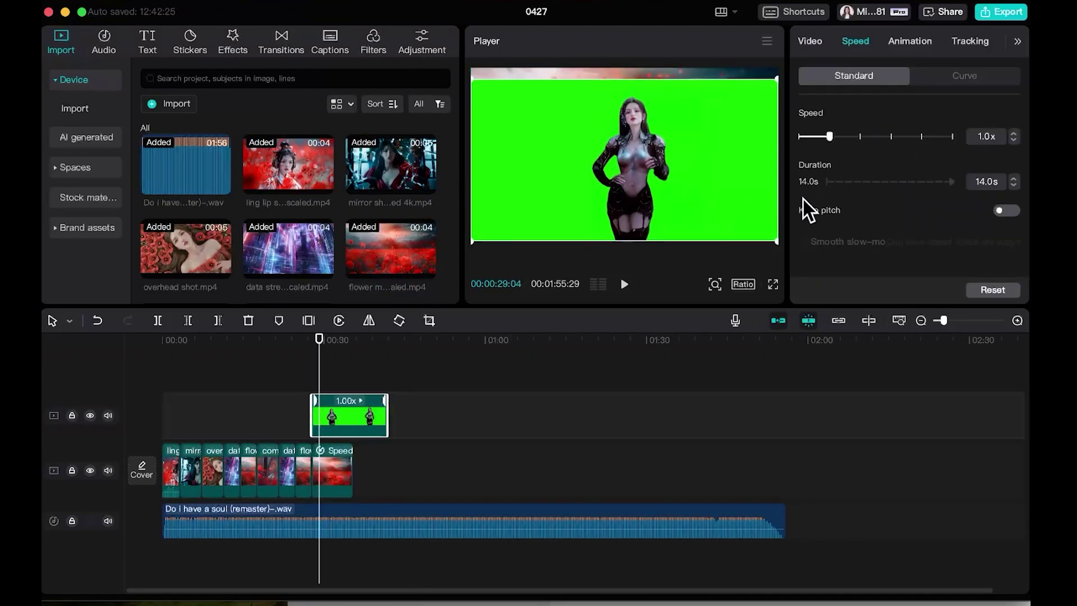
Step: Chroma key out the green background of the robot walking overlay
click(810, 42)
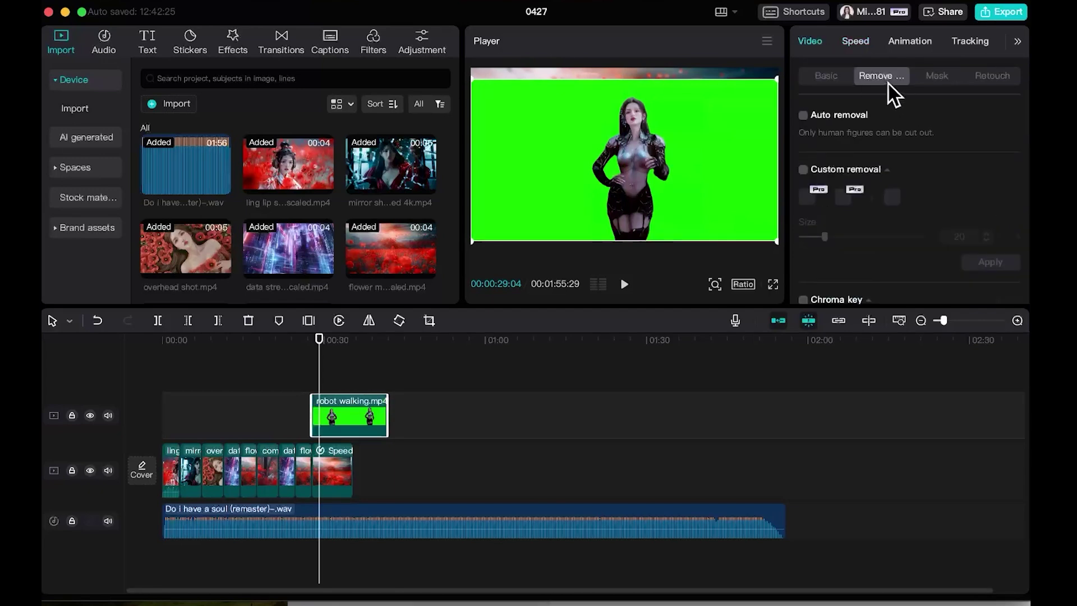
scroll(822, 279, down, 1)
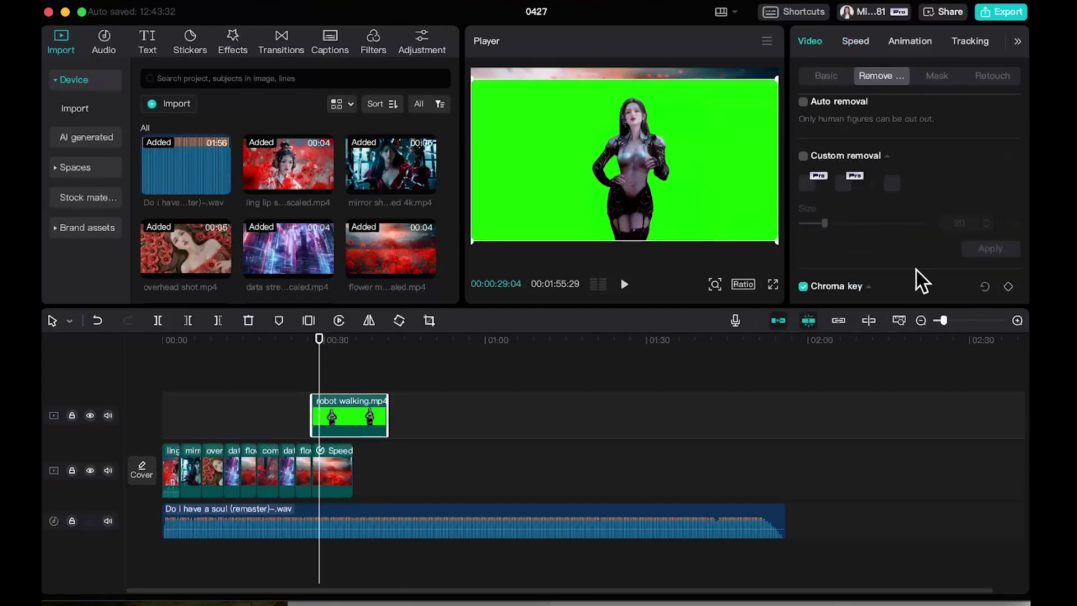
scroll(897, 252, down, 5)
click(856, 207)
click(690, 161)
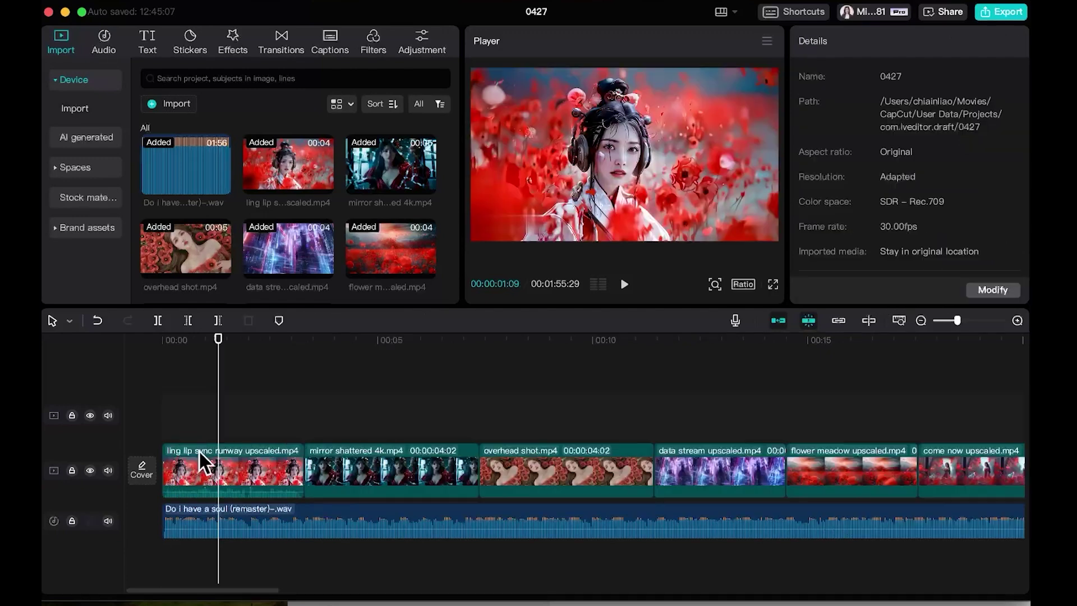
Step: Extract the first clip's audio, then undo the extraction
click(261, 480)
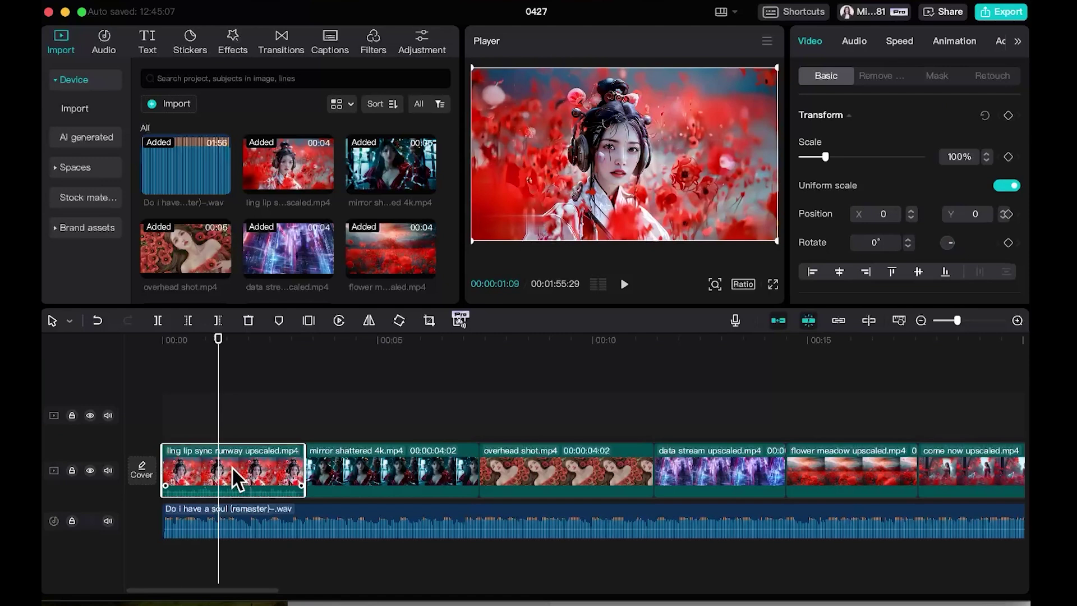
right_click(236, 479)
click(289, 501)
key(super+z)
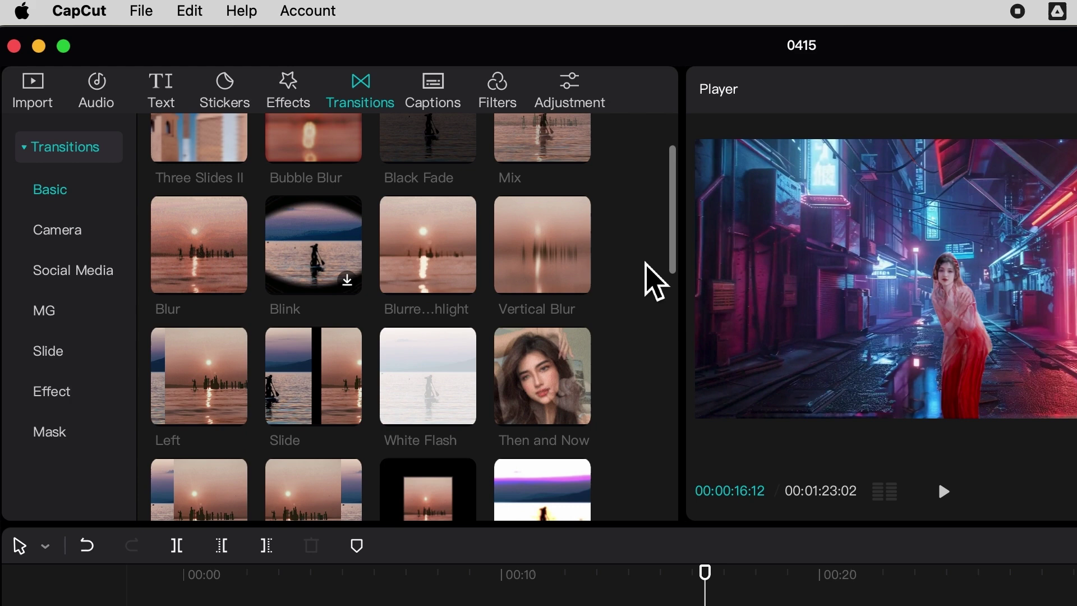
Step: Place an Infinite transition between the first two clips and shorten it to 0.3s
scroll(651, 280, down, 5)
scroll(653, 281, down, 7)
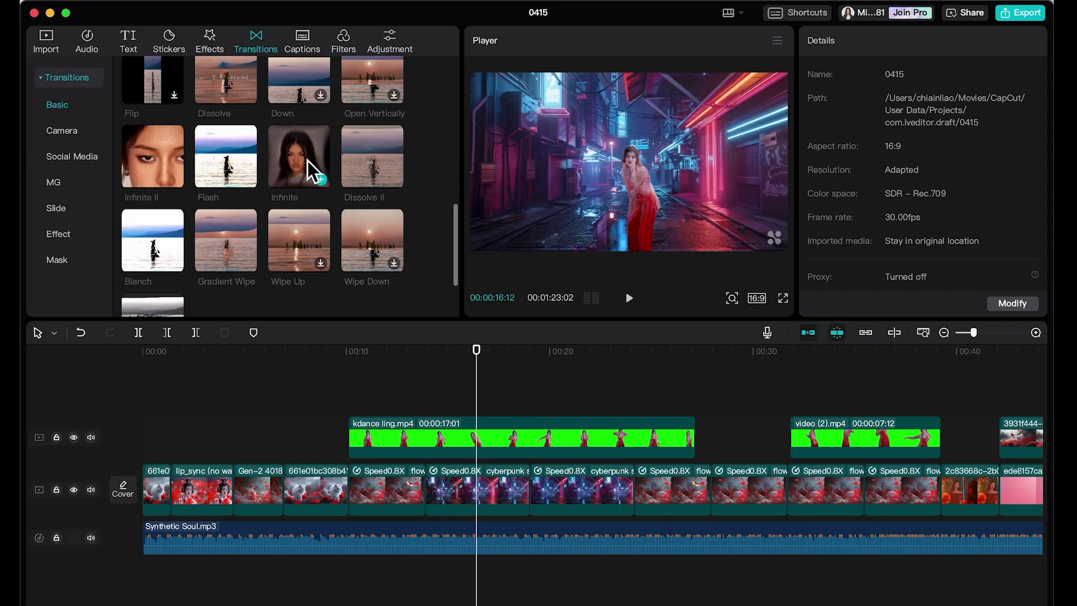
drag(430, 289, 280, 605)
drag(200, 468, 155, 485)
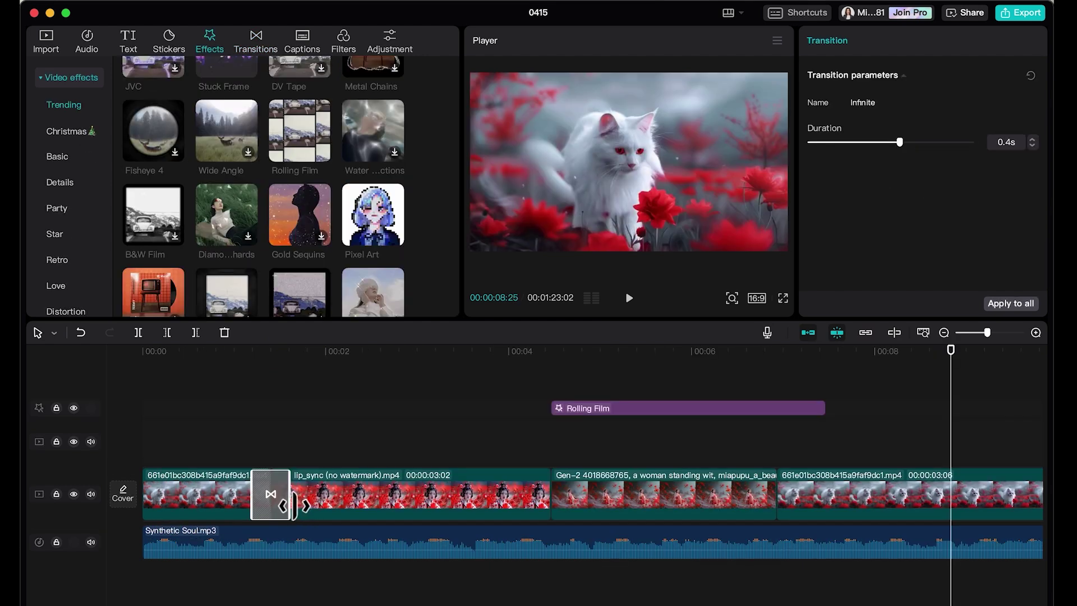
drag(292, 505, 284, 505)
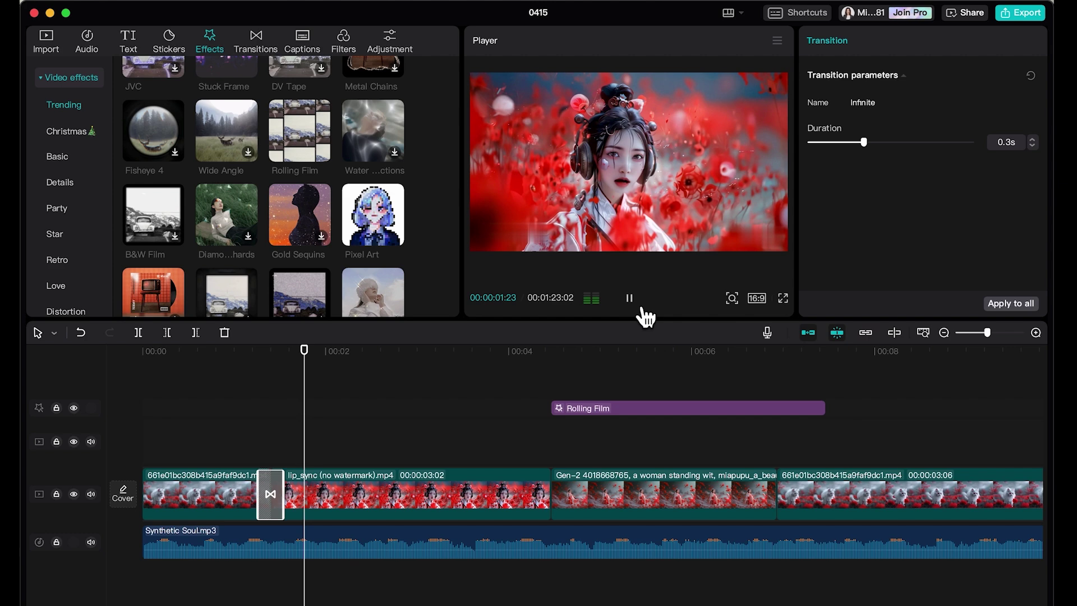
click(643, 308)
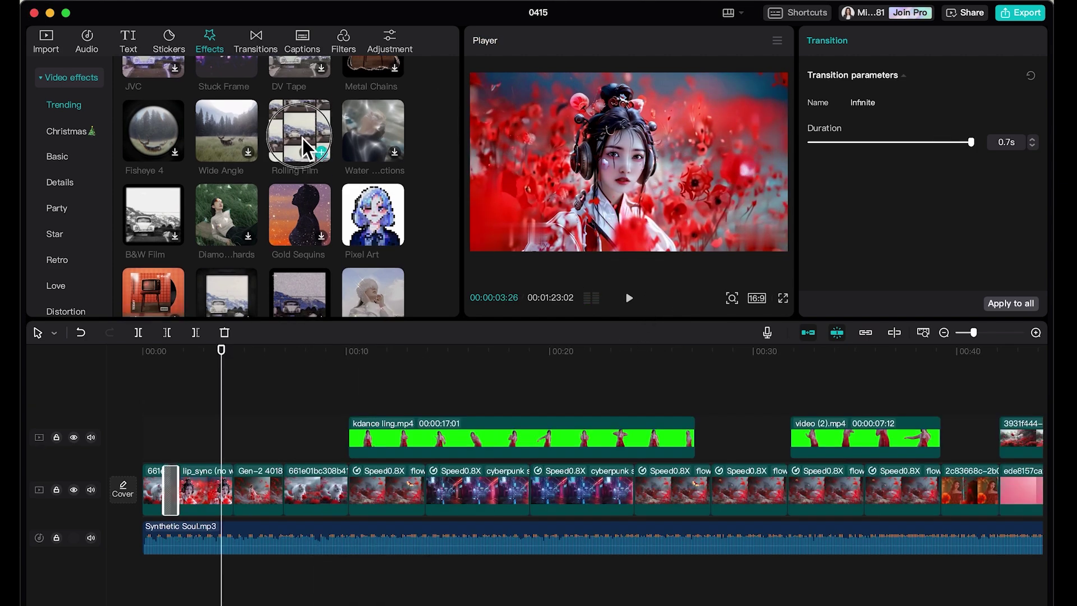
Step: Add and preview a Rolling Film effect, then bring up the export settings
drag(305, 164, 238, 446)
click(638, 310)
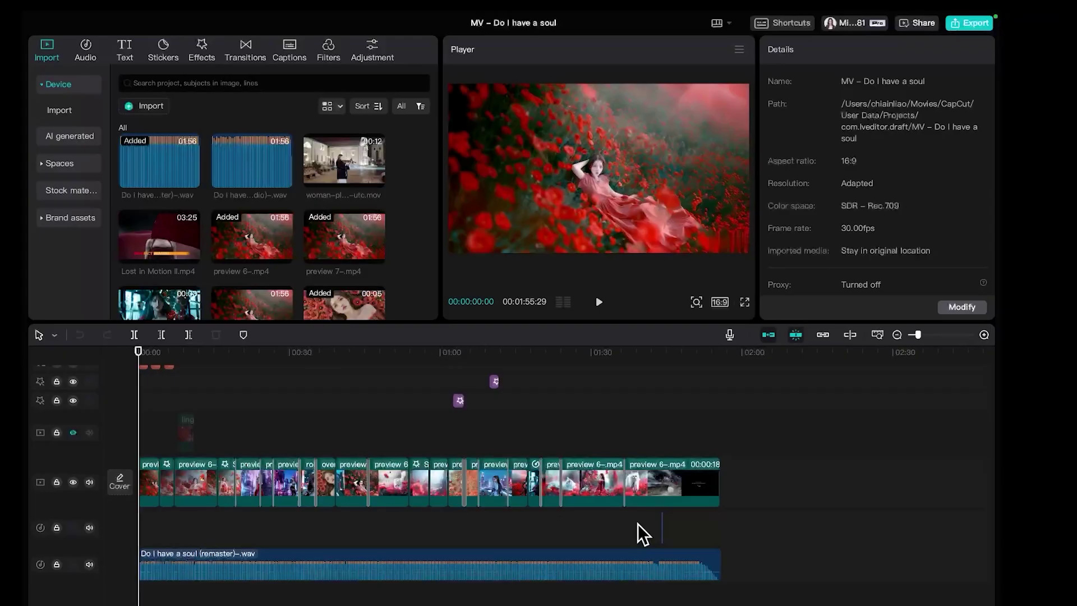
click(959, 20)
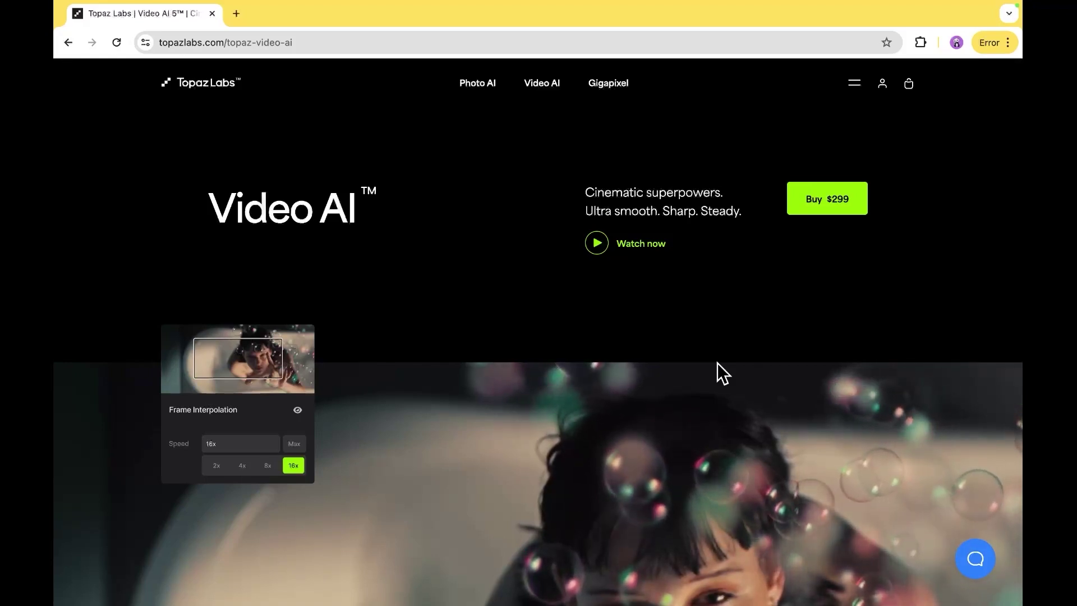
Step: Scroll the Topaz Video AI 5 page to review its 16x frame interpolation
scroll(717, 363, down, 1)
scroll(716, 362, down, 3)
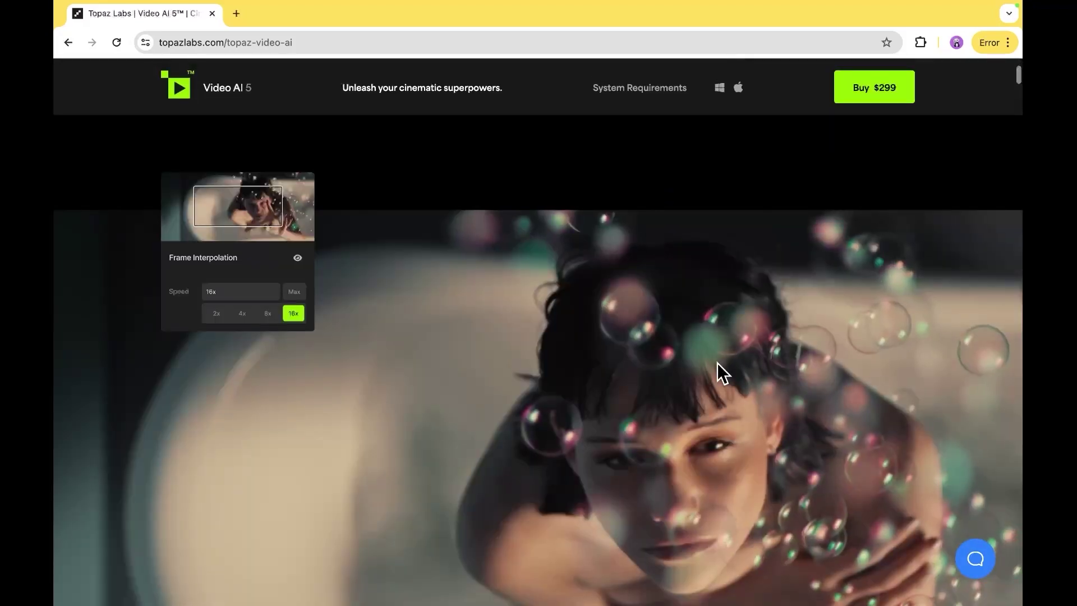